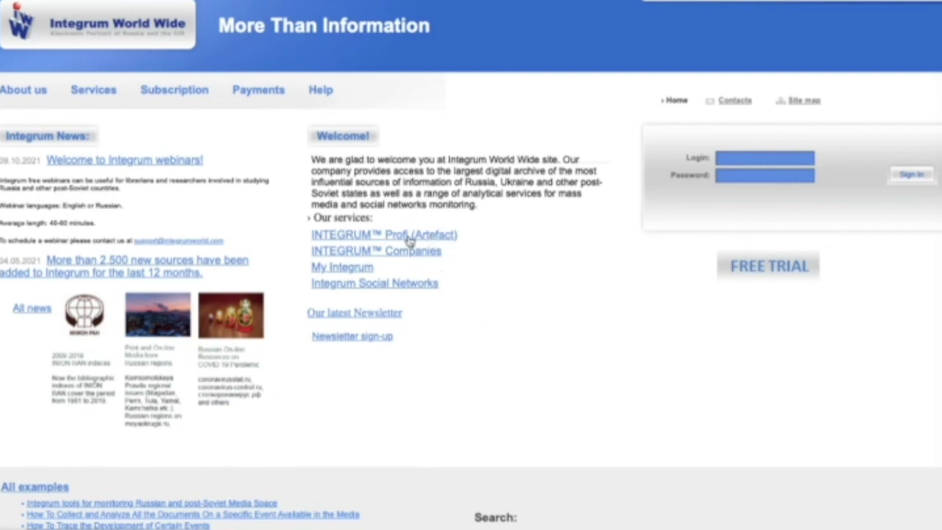
- Enter the client services area to reach Source topics with per-category source counts
left_click(410, 242)
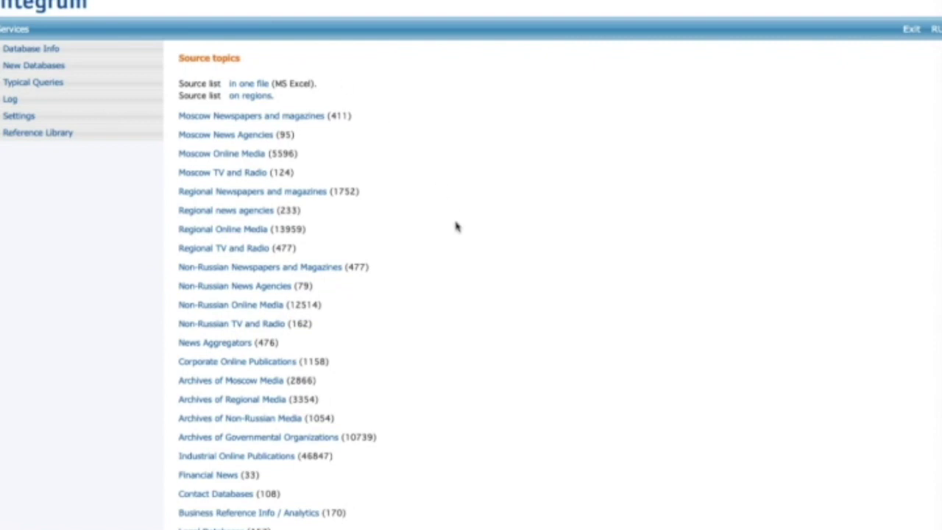
- Group the source list by region and scroll through the regions
scroll(456, 227, "down", 5)
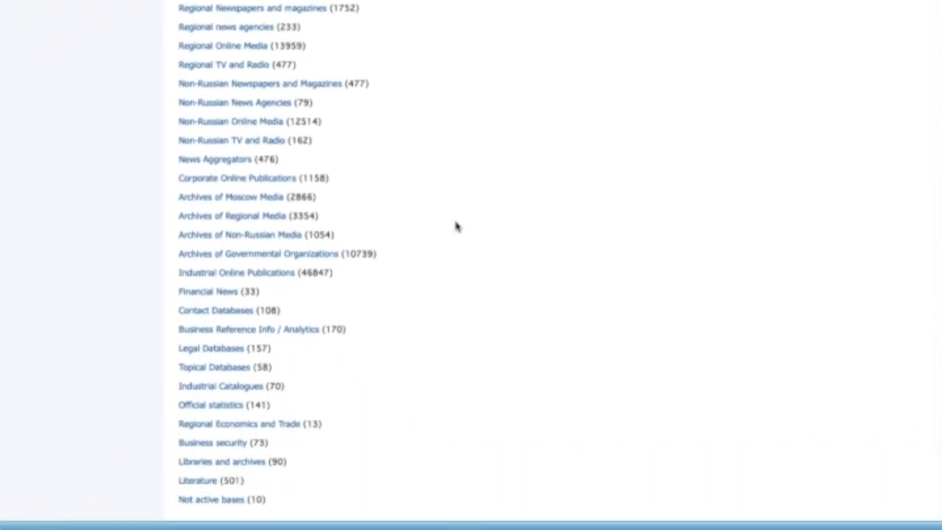
scroll(456, 227, "up", 5)
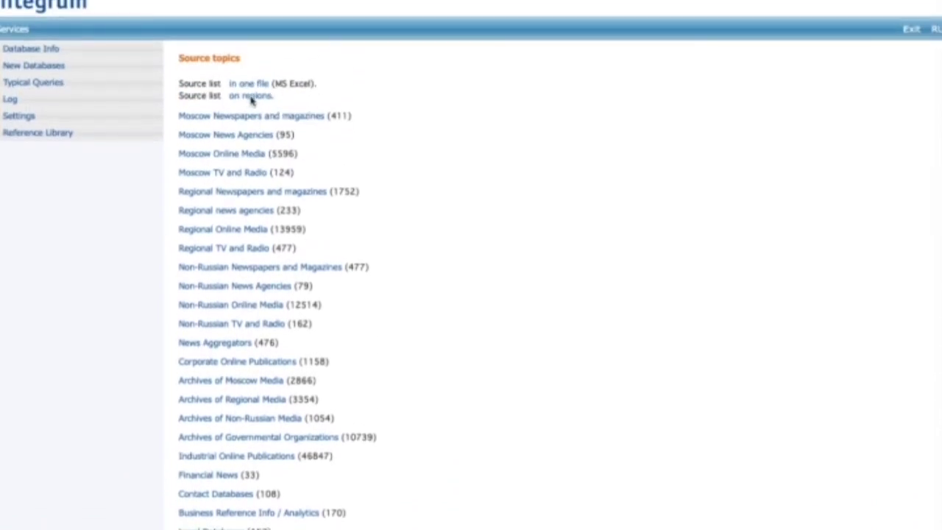
left_click(250, 97)
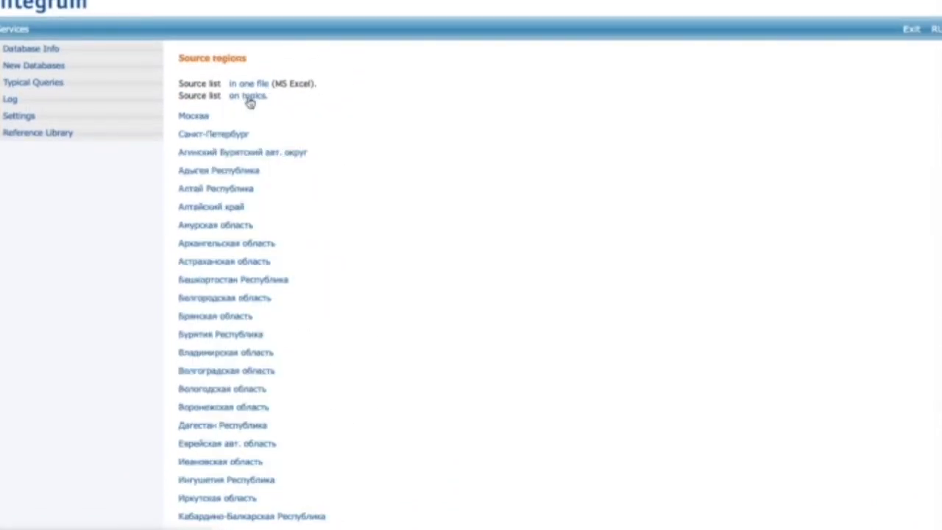
scroll(417, 315, "down", 2)
scroll(418, 315, "down", 10)
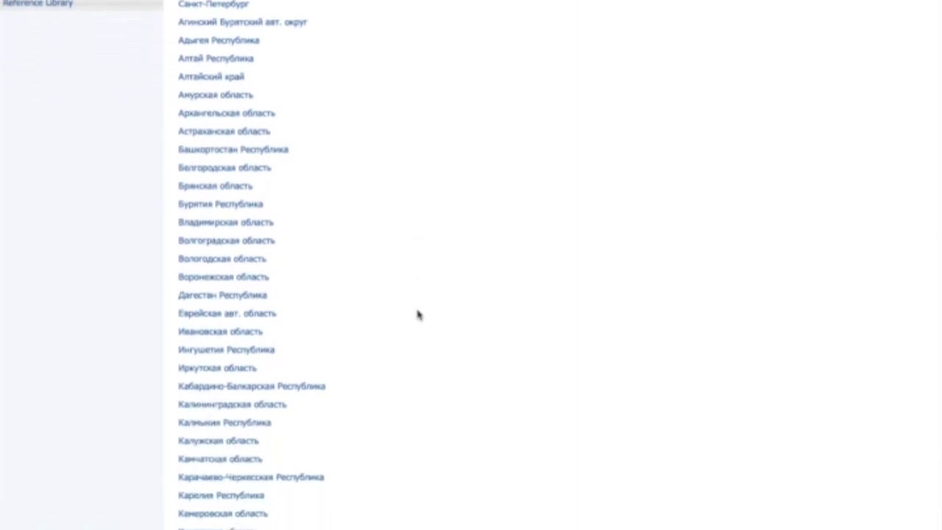
scroll(417, 316, "down", 11)
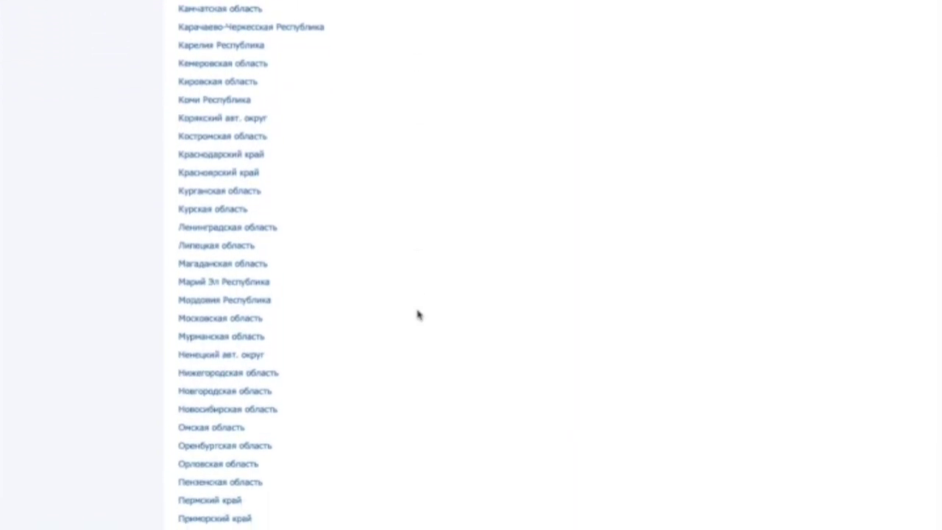
scroll(417, 315, "down", 7)
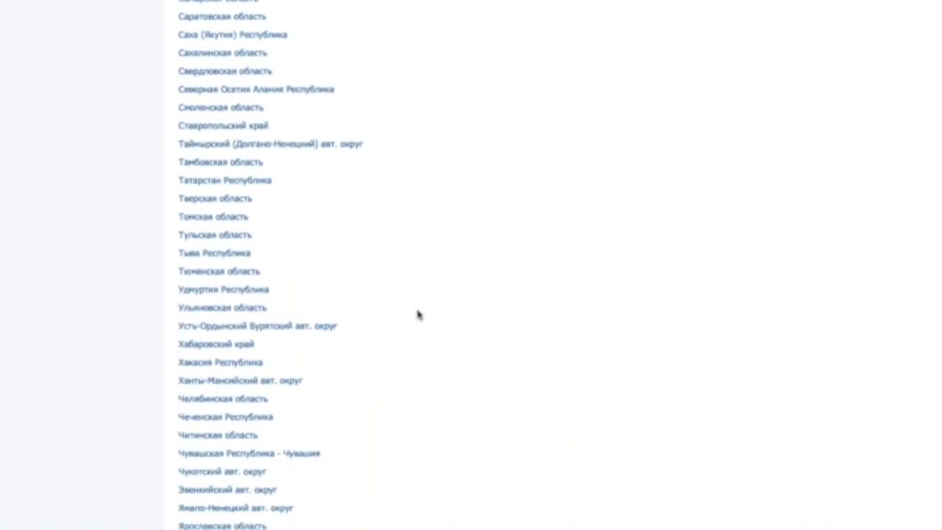
scroll(418, 315, "up", 17)
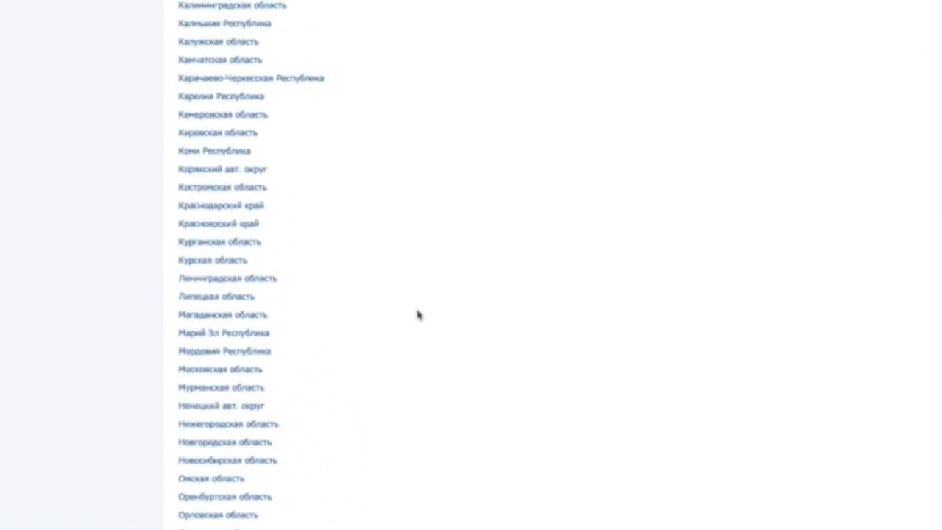
- Show the Красноярский край sources and scroll through their creation and archive dates
left_click(246, 225)
scroll(446, 414, "down", 3)
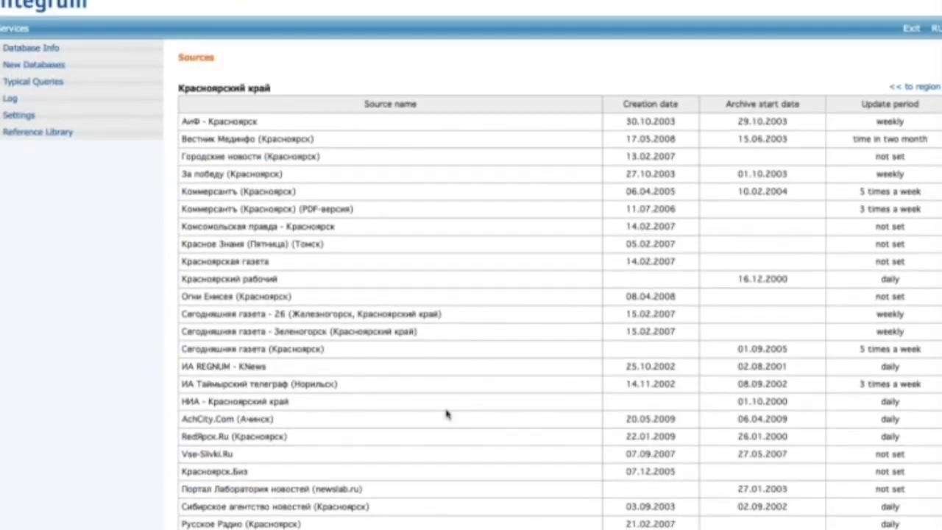
scroll(446, 413, "down", 13)
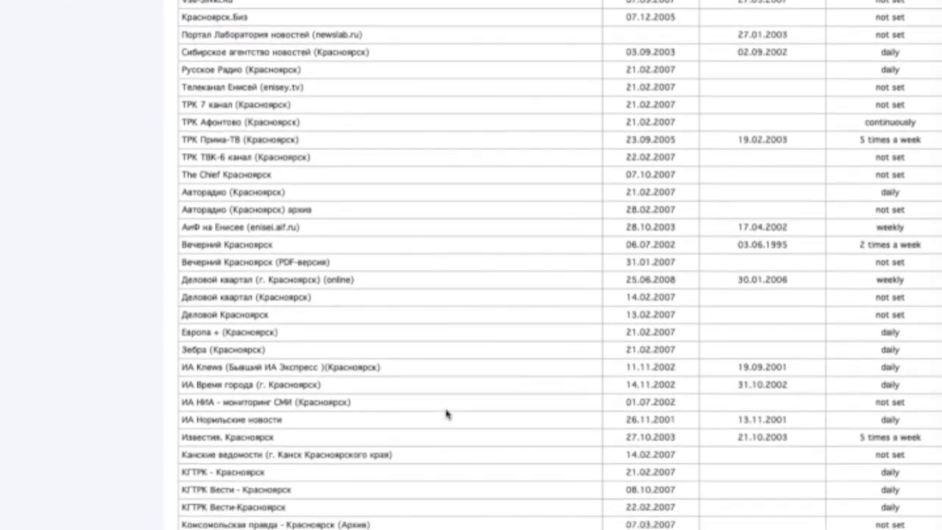
scroll(446, 413, "down", 11)
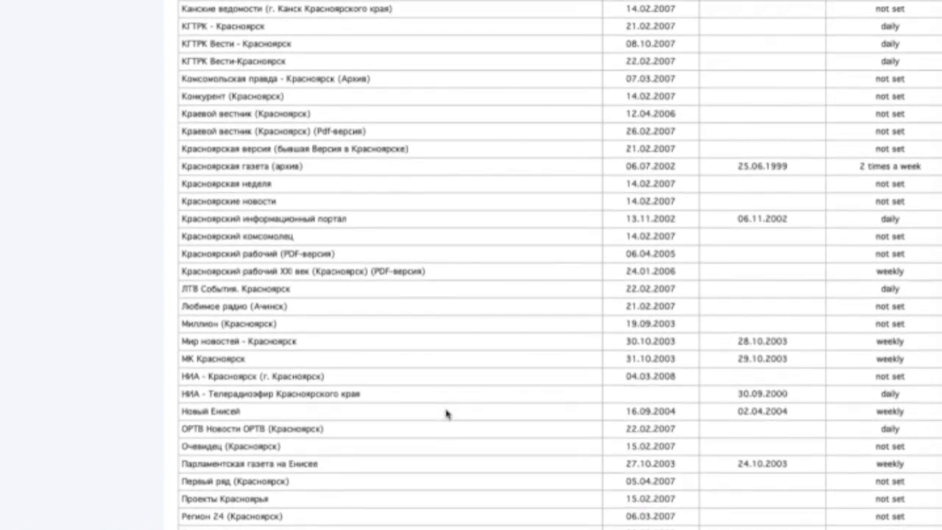
scroll(446, 413, "down", 16)
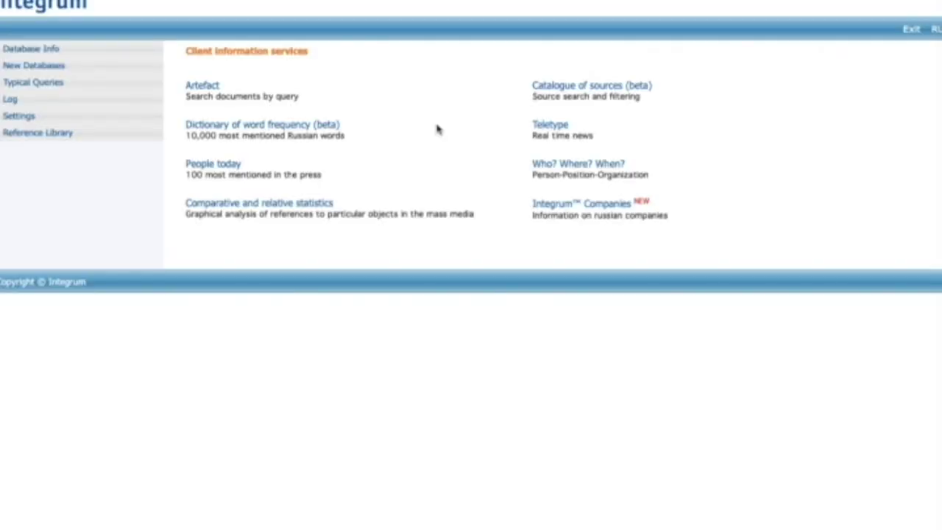
- In Artefact, search the archive for 'Россия США климат сотрудничество'
left_click(210, 85)
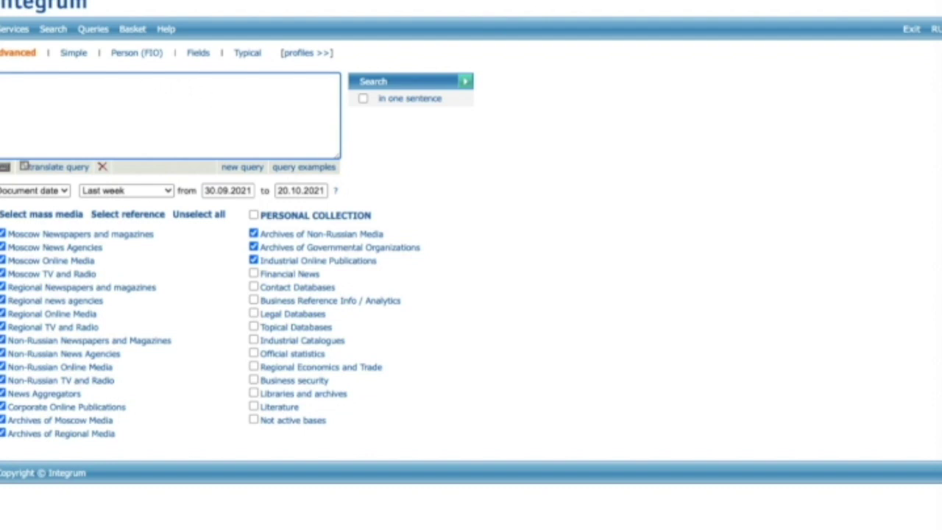
type("Россия США климат сотрудничество")
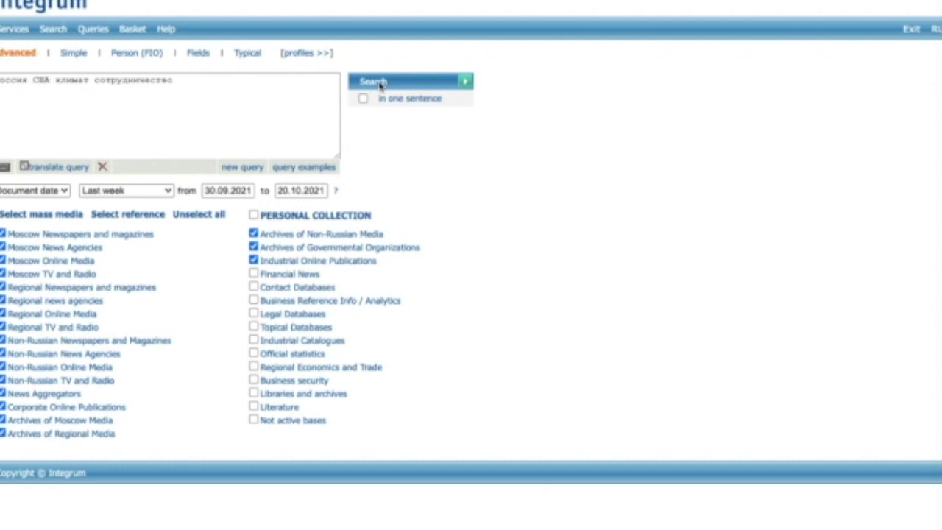
left_click(466, 83)
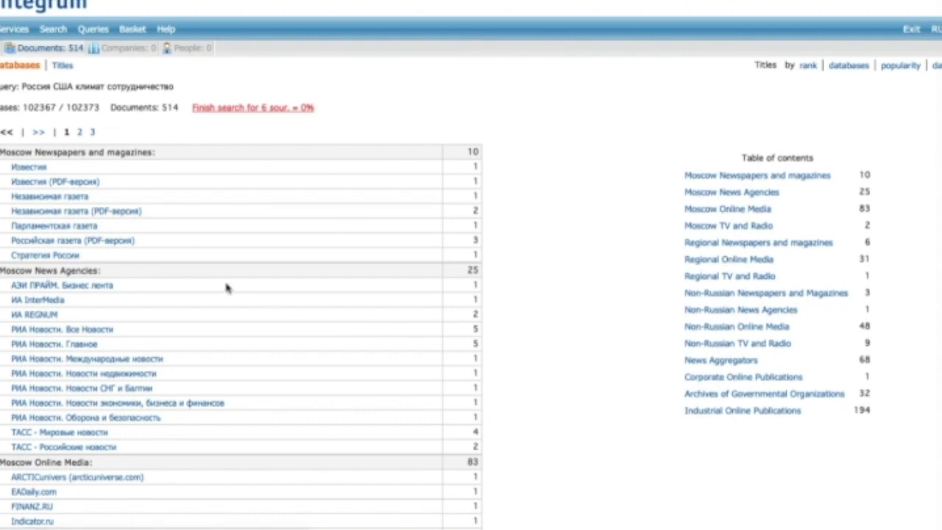
- Open the Известия result and read the full text of its article
scroll(227, 288, "down", 3)
scroll(227, 288, "up", 3)
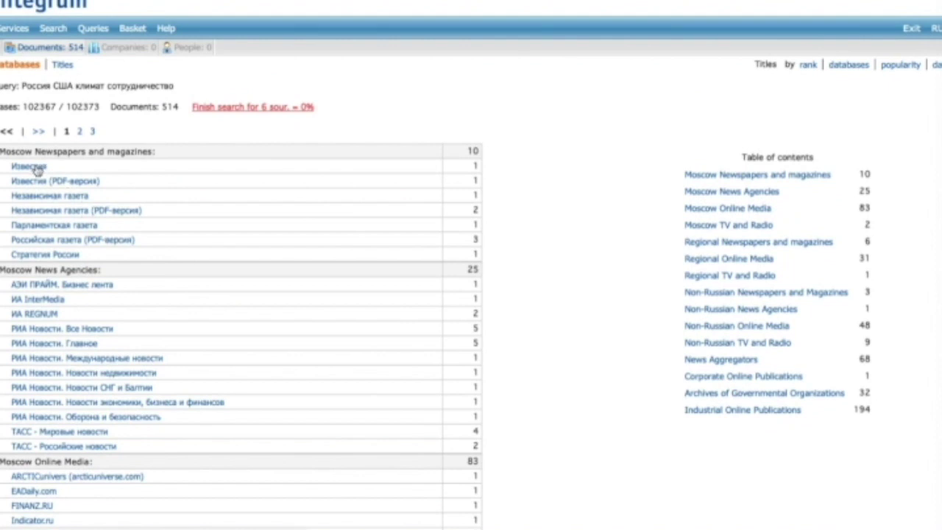
left_click(38, 169)
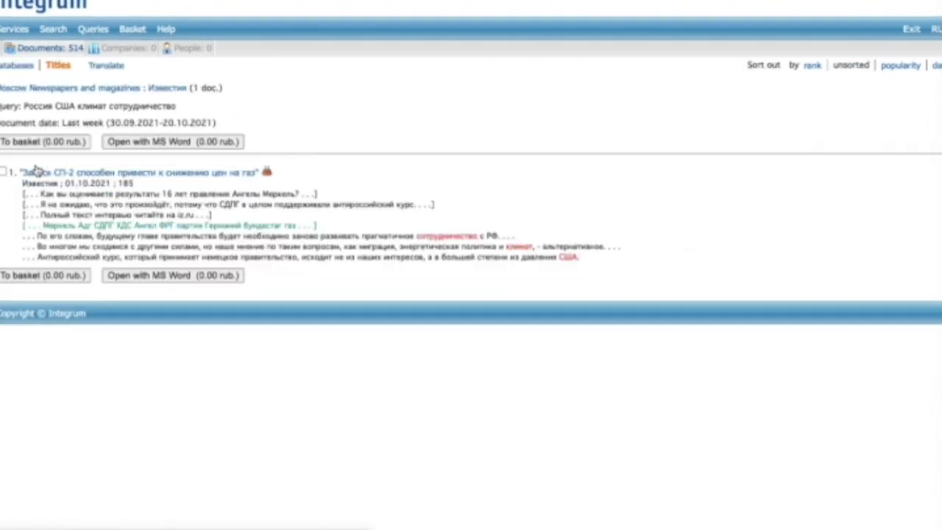
left_click(140, 175)
scroll(188, 229, "down", 3)
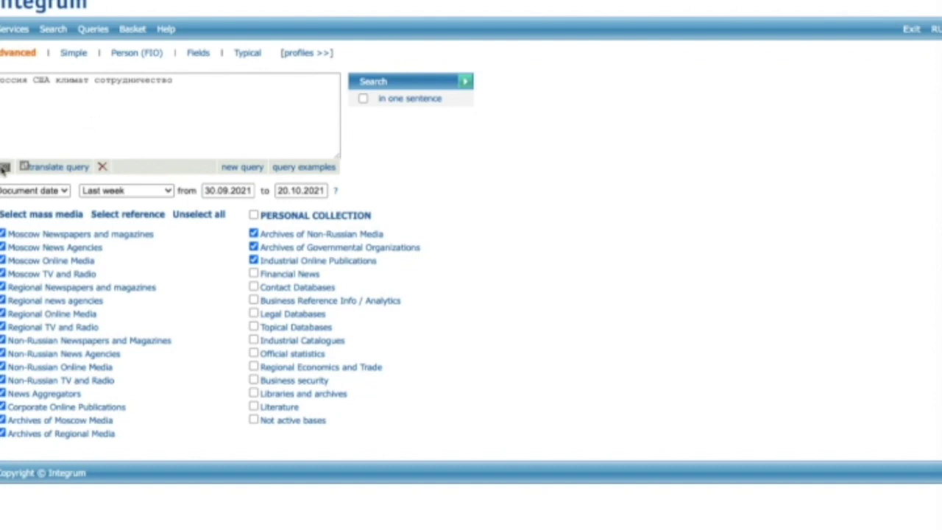
- Try the on-screen Russian keyboard, then search with the English query translated into Russian
left_click(5, 167)
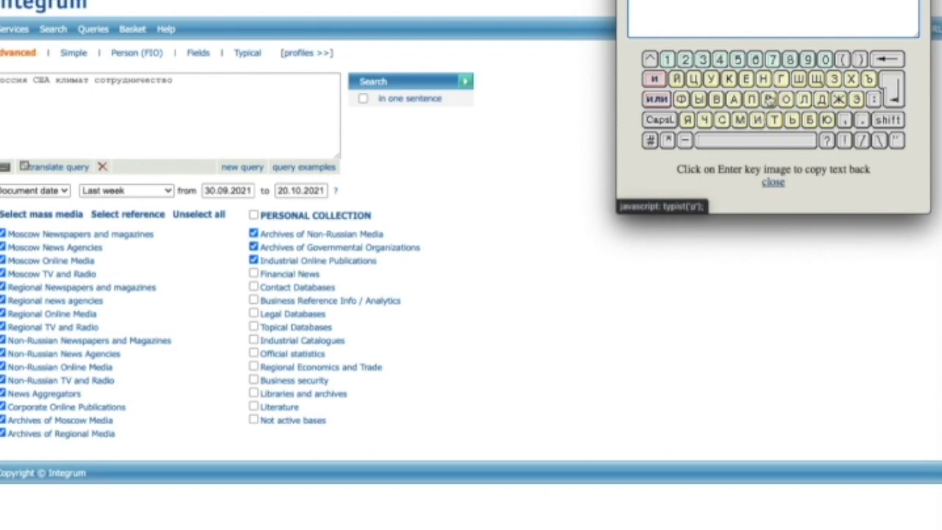
left_click(893, 90)
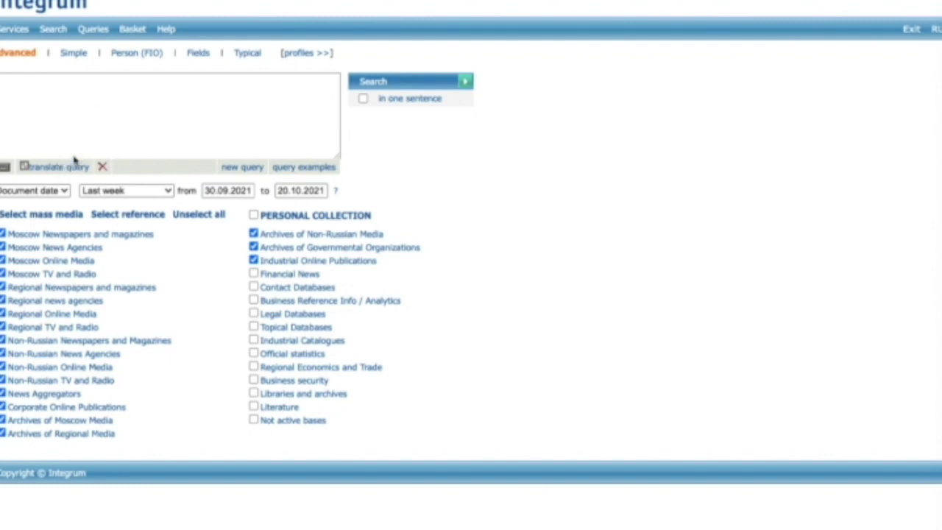
left_click(135, 116)
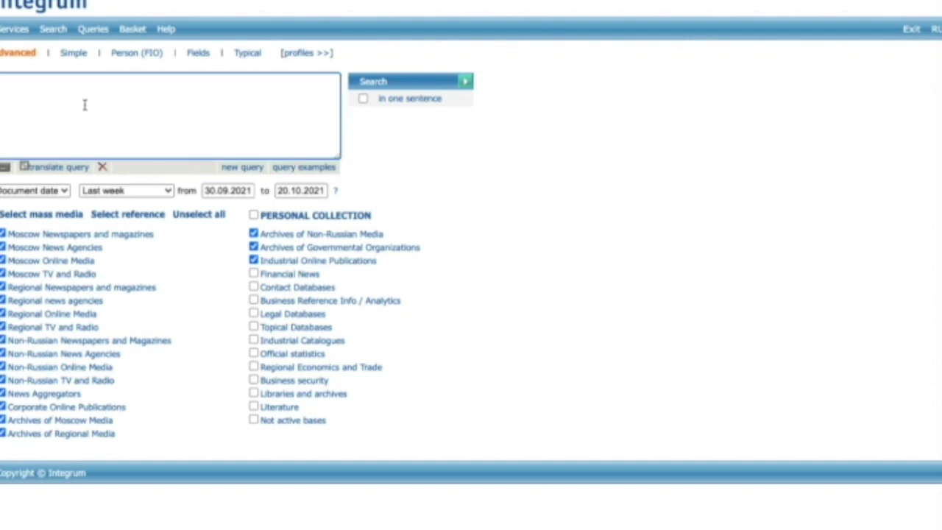
type("cooperation USA climate Russia")
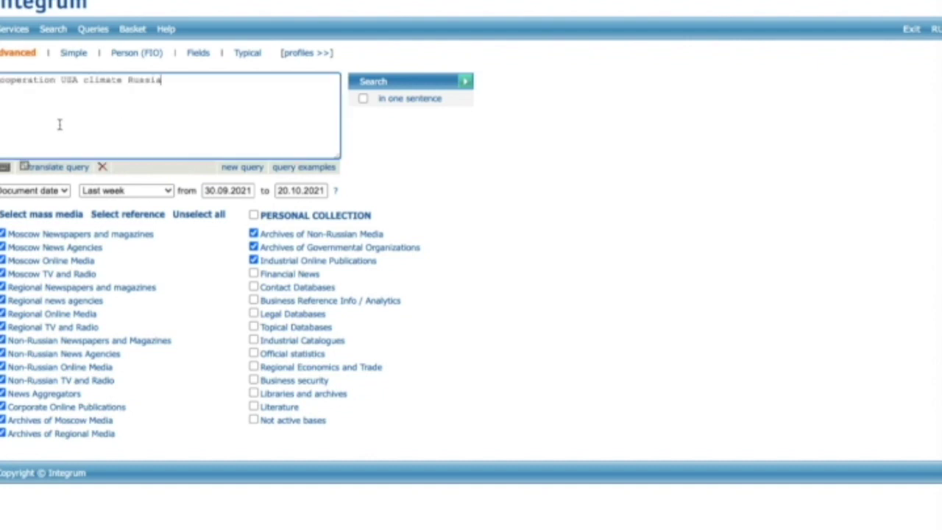
left_click(67, 175)
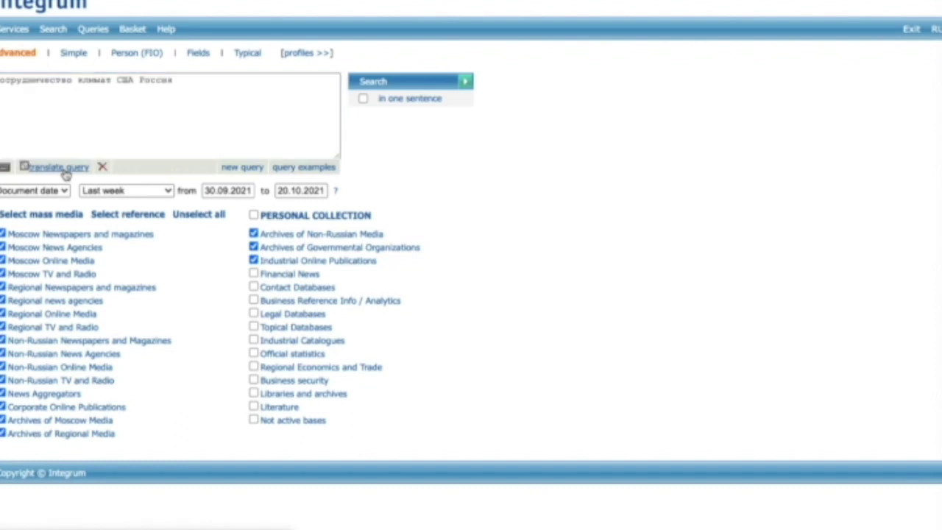
left_click(465, 83)
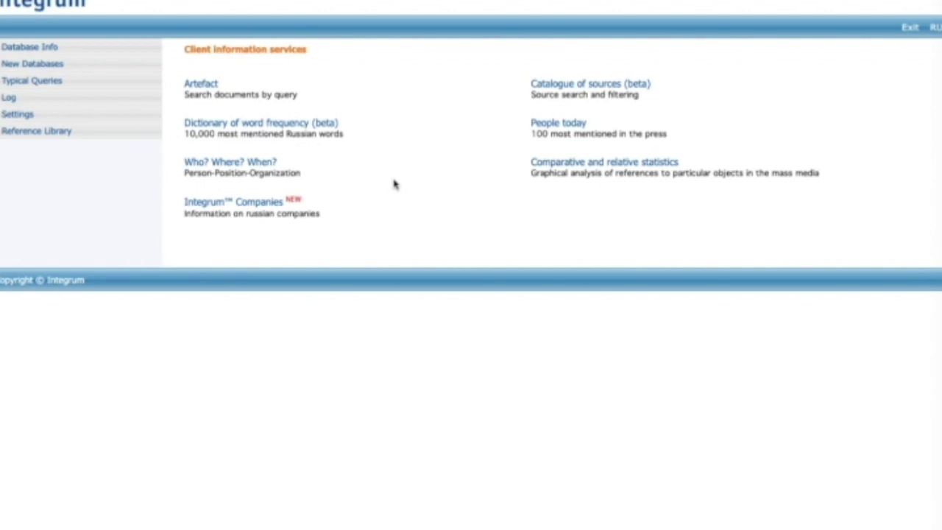
- Find человек in the top 100 frequent words and search documents for the form человеке
left_click(270, 128)
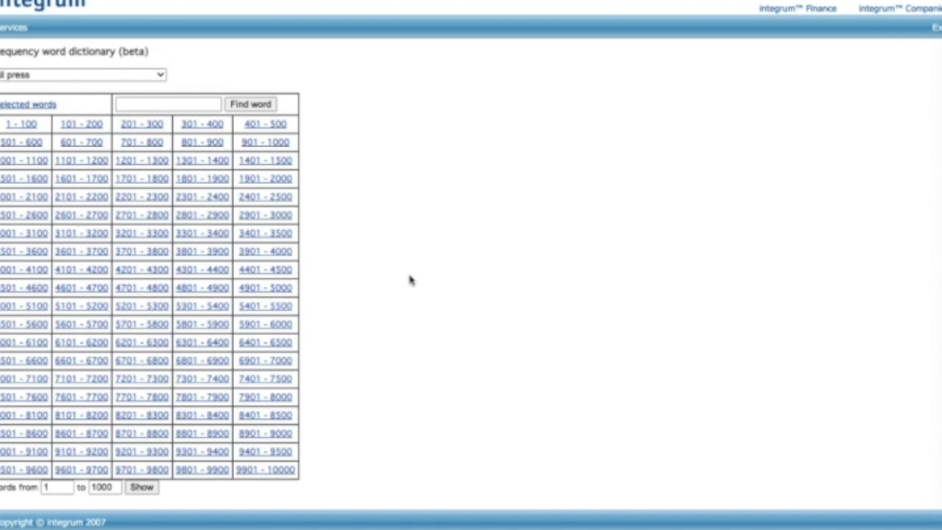
left_click(27, 125)
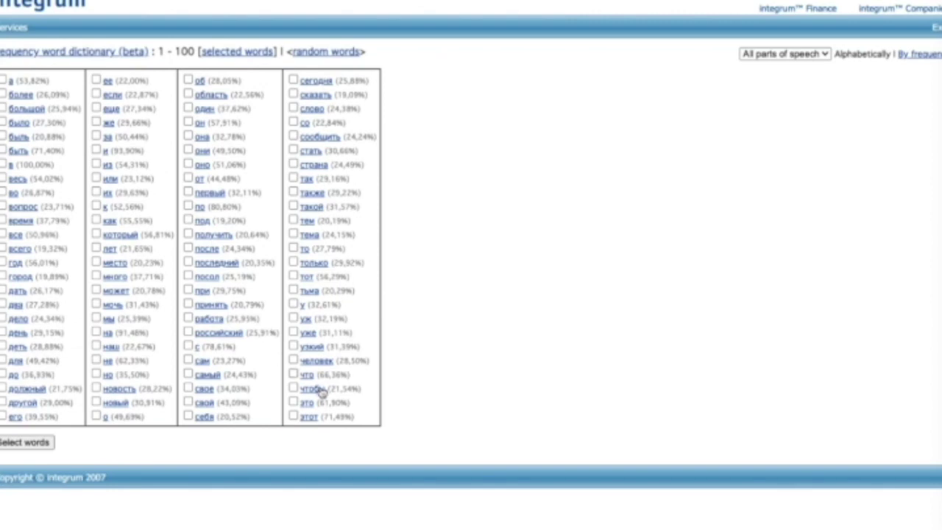
left_click(319, 360)
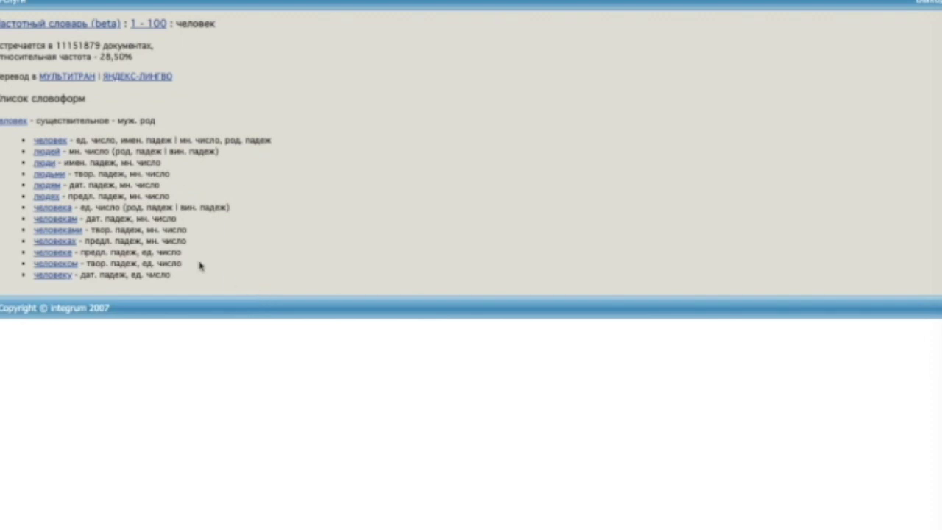
left_click(55, 254)
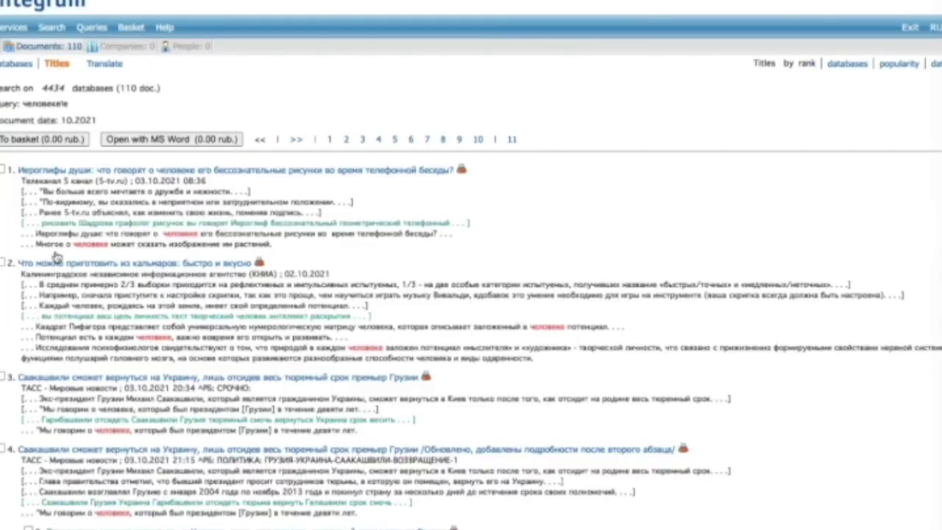
scroll(55, 254, "down", 5)
scroll(55, 254, "up", 4)
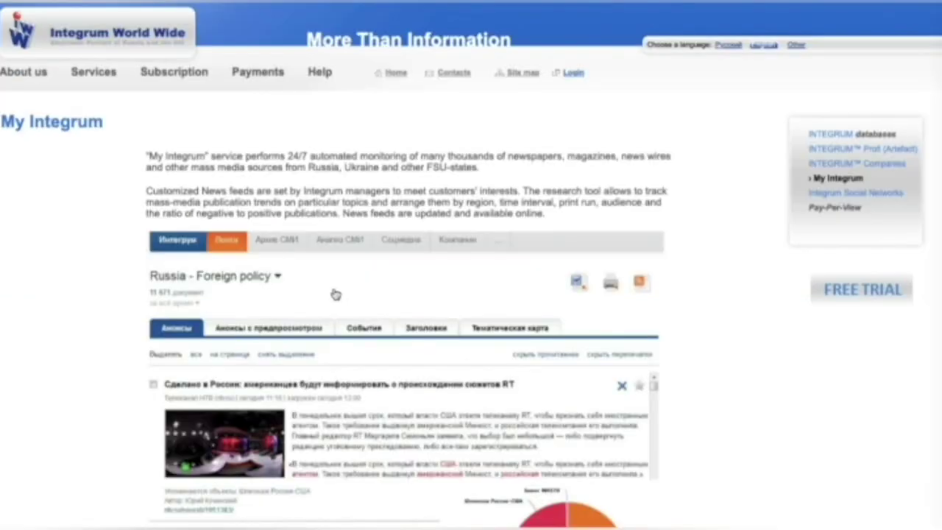
- Scroll down through the My Integrum description page
scroll(335, 294, "down", 1)
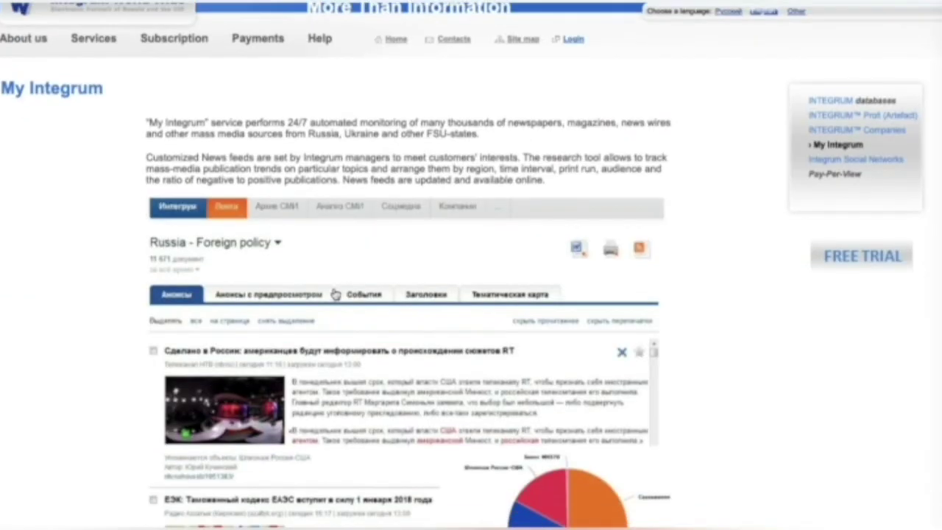
scroll(335, 294, "down", 1)
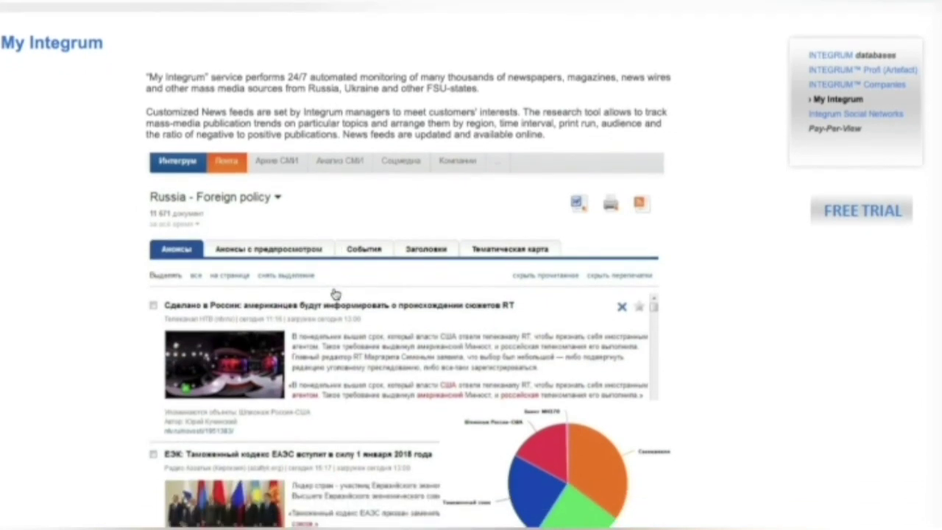
scroll(335, 294, "down", 1)
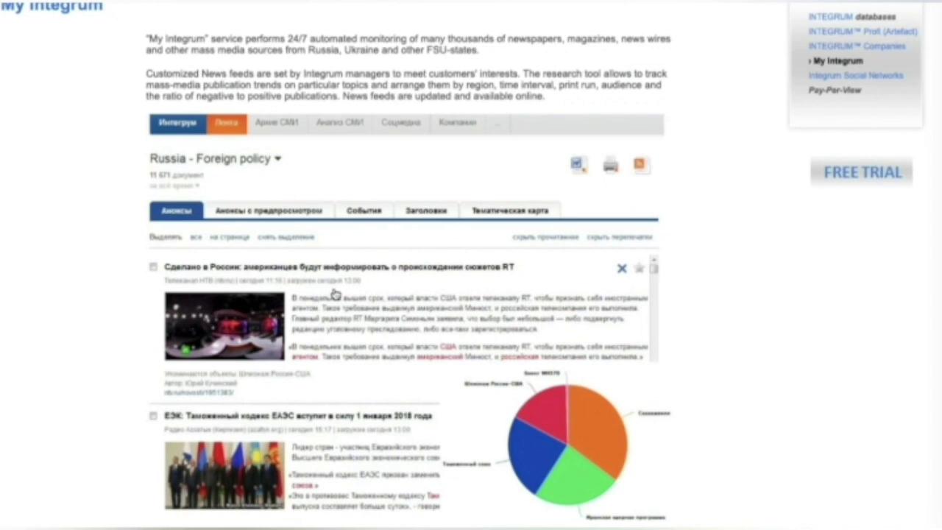
scroll(335, 295, "down", 3)
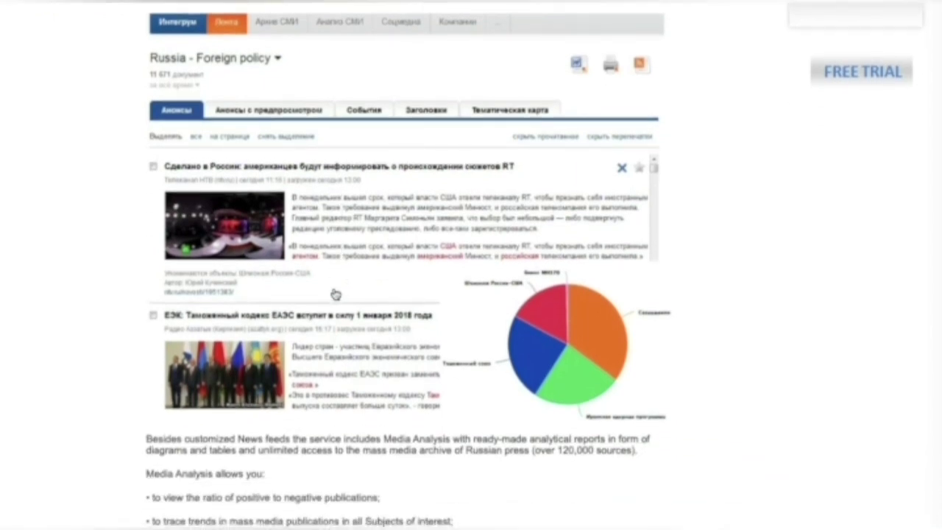
scroll(335, 295, "down", 1)
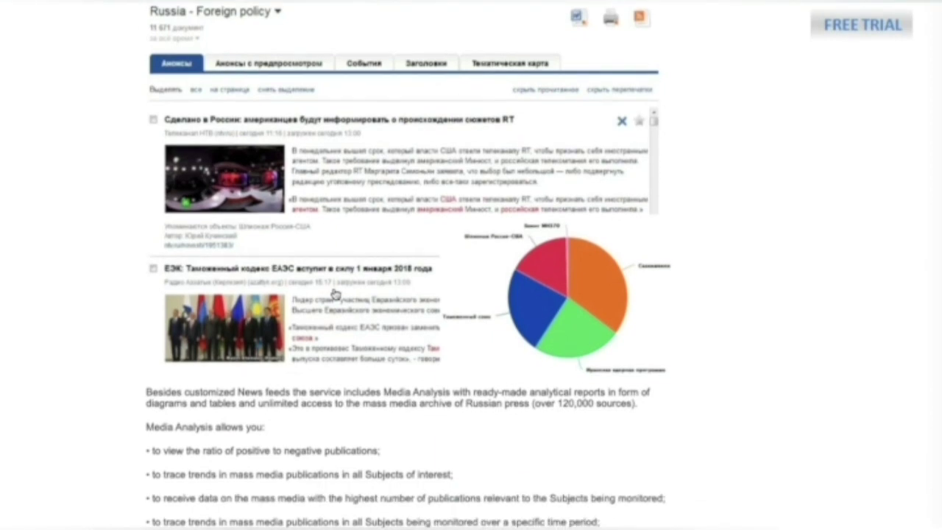
scroll(335, 295, "down", 4)
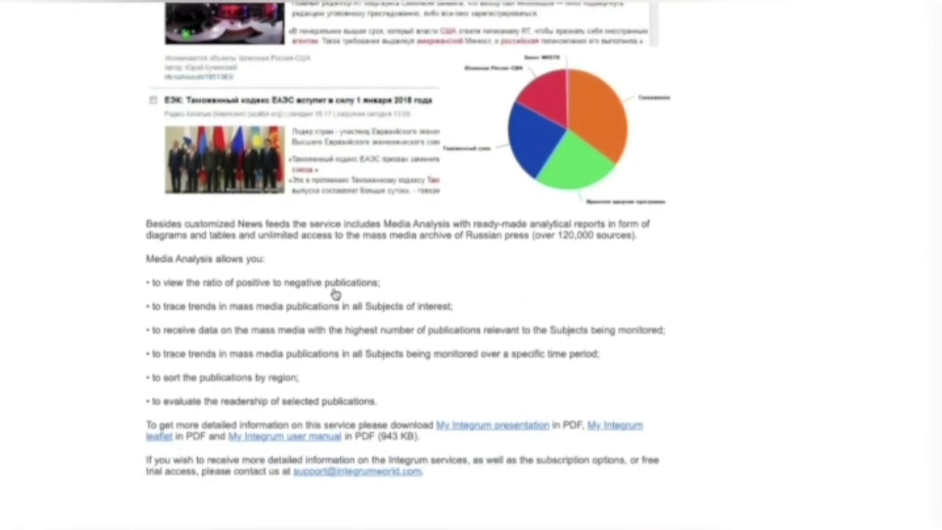
scroll(335, 294, "down", 1)
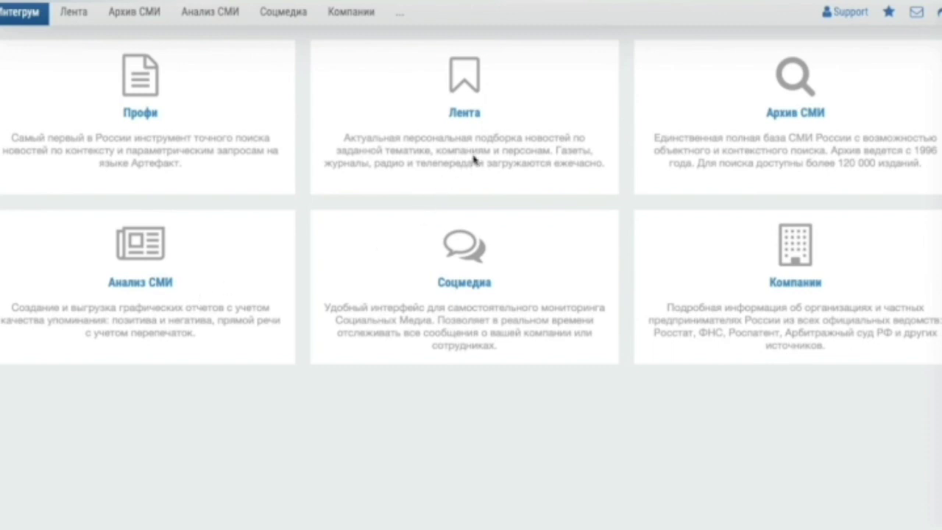
left_click(469, 116)
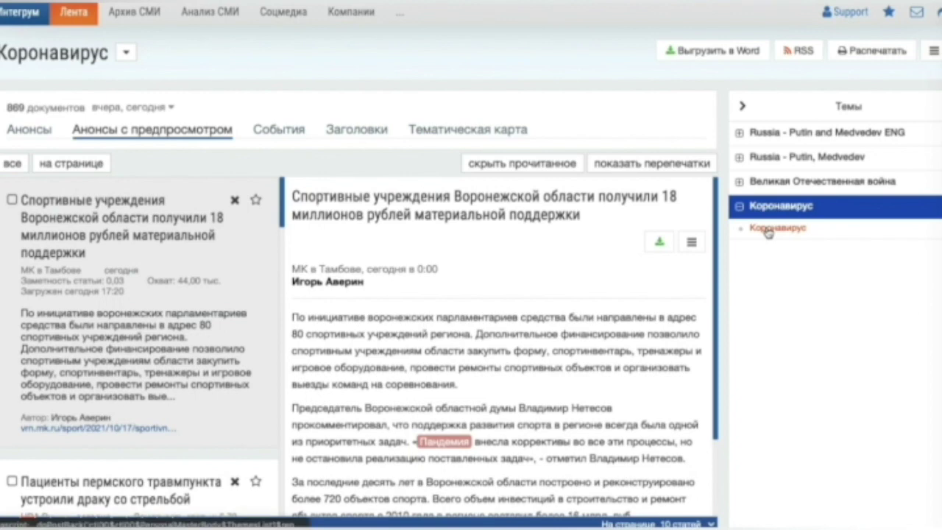
left_click(767, 229)
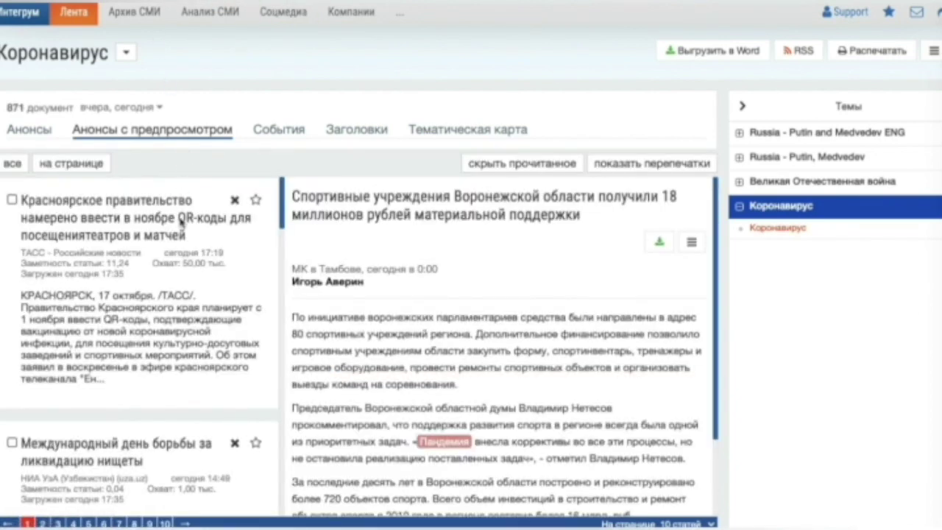
scroll(182, 223, "down", 3)
scroll(181, 223, "down", 6)
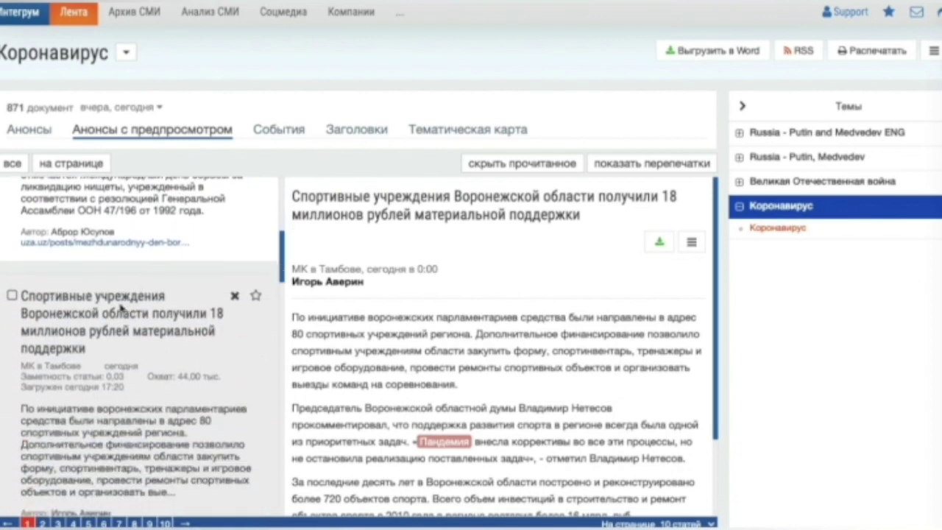
scroll(145, 333, "down", 6)
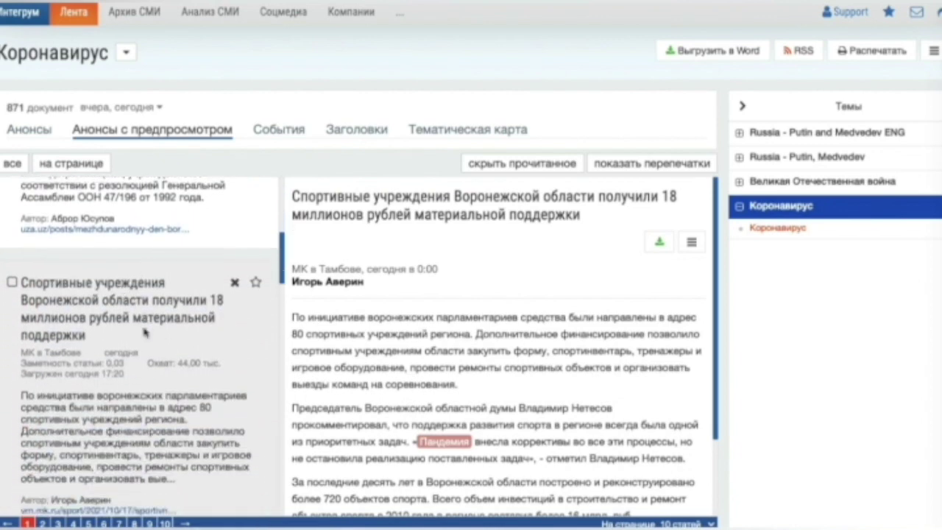
left_click(145, 333)
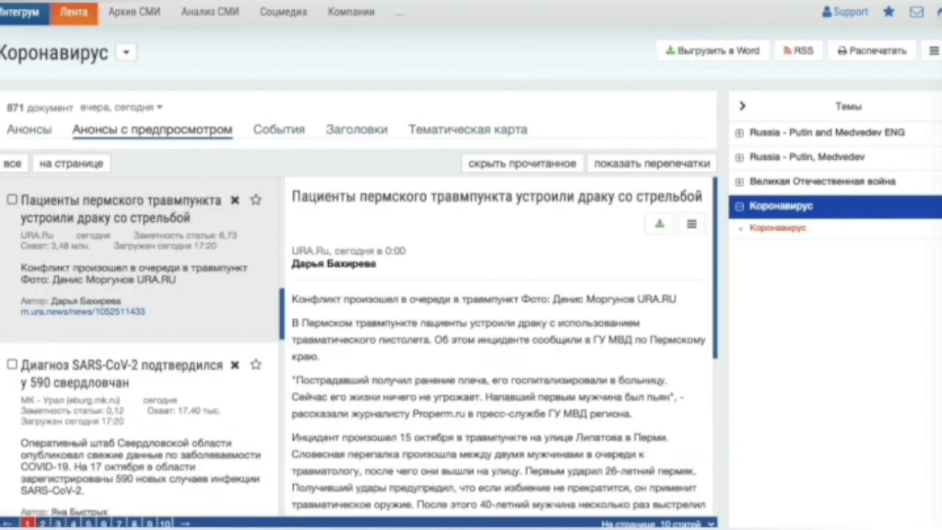
scroll(356, 306, "down", 5)
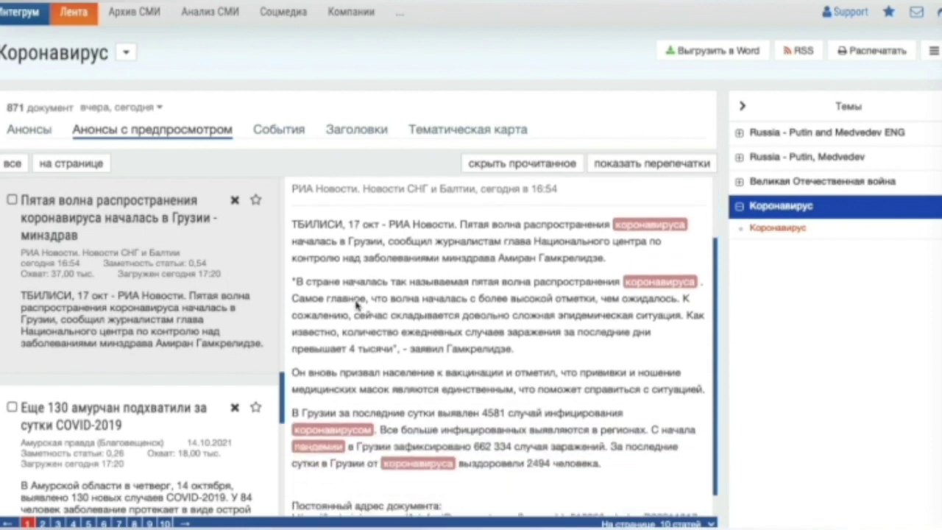
scroll(355, 305, "up", 5)
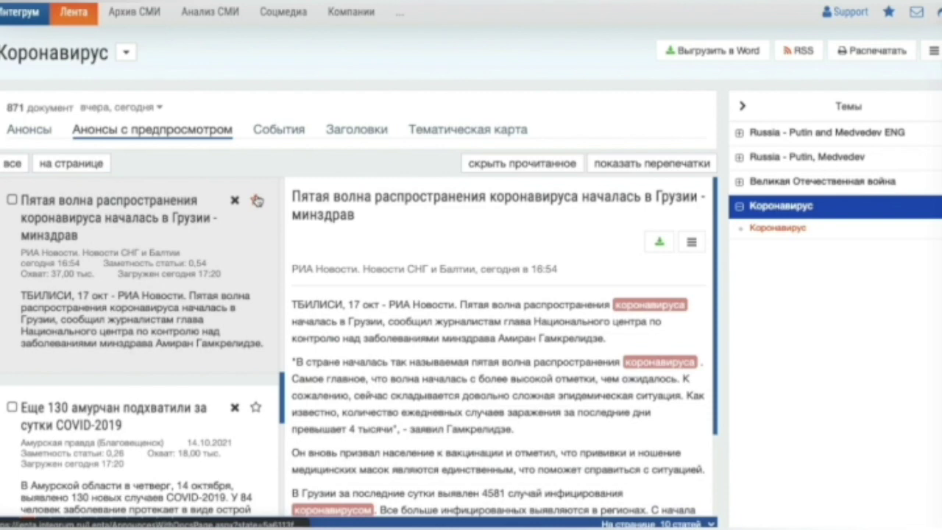
left_click(400, 12)
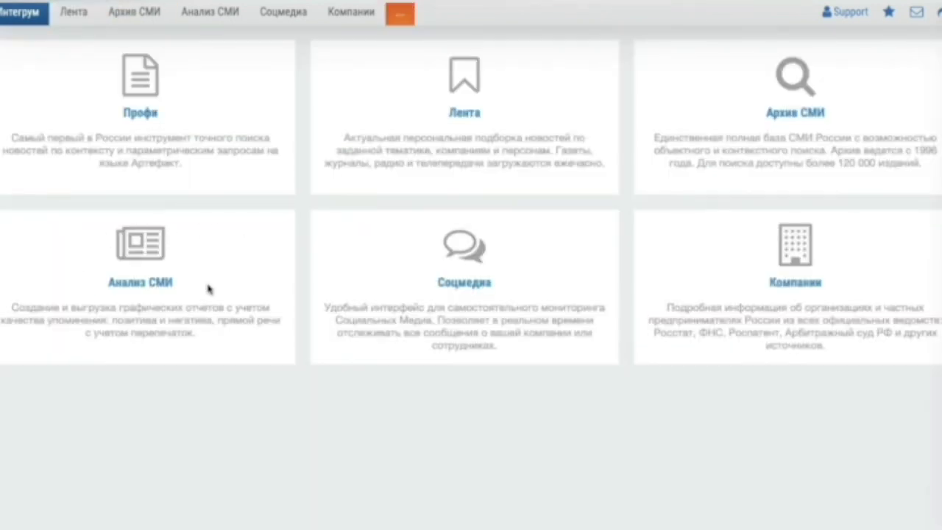
left_click(136, 274)
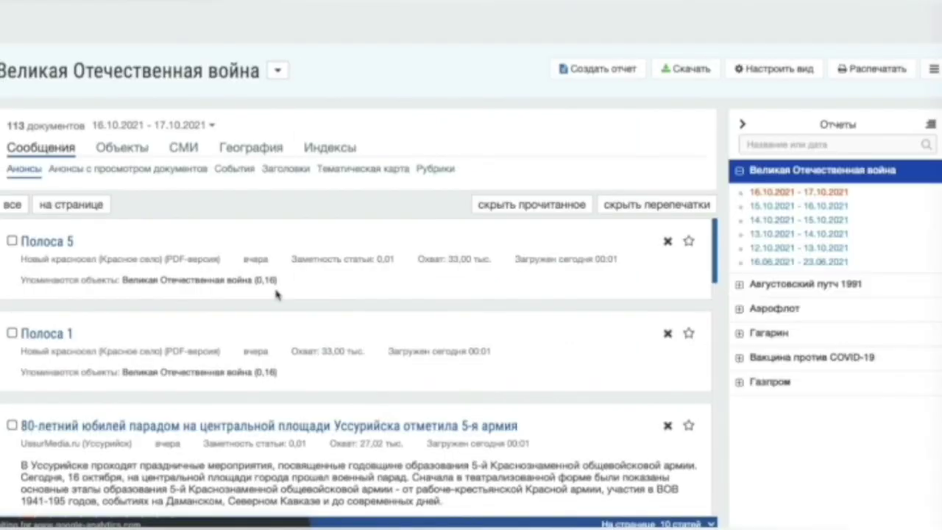
scroll(342, 358, "down", 3)
scroll(344, 360, "up", 2)
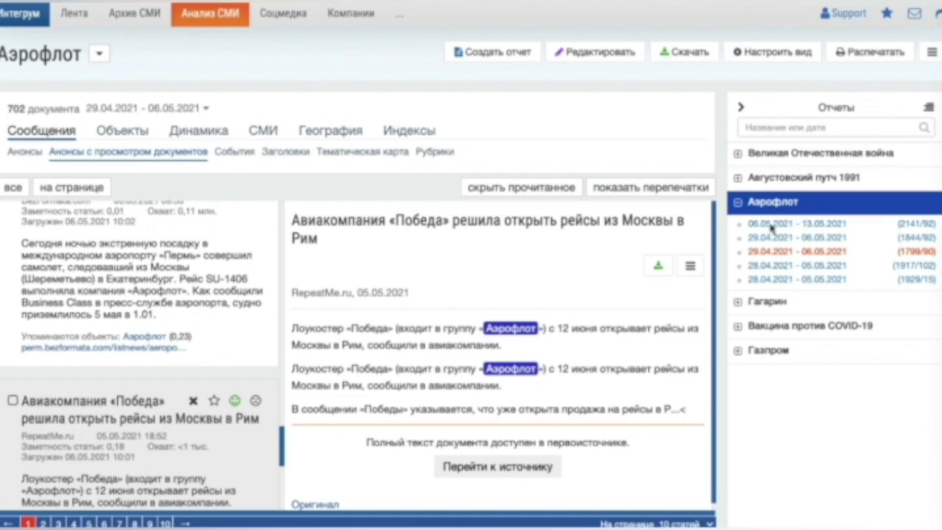
mouse_move(765, 255)
scroll(180, 374, "down", 1)
scroll(180, 374, "up", 3)
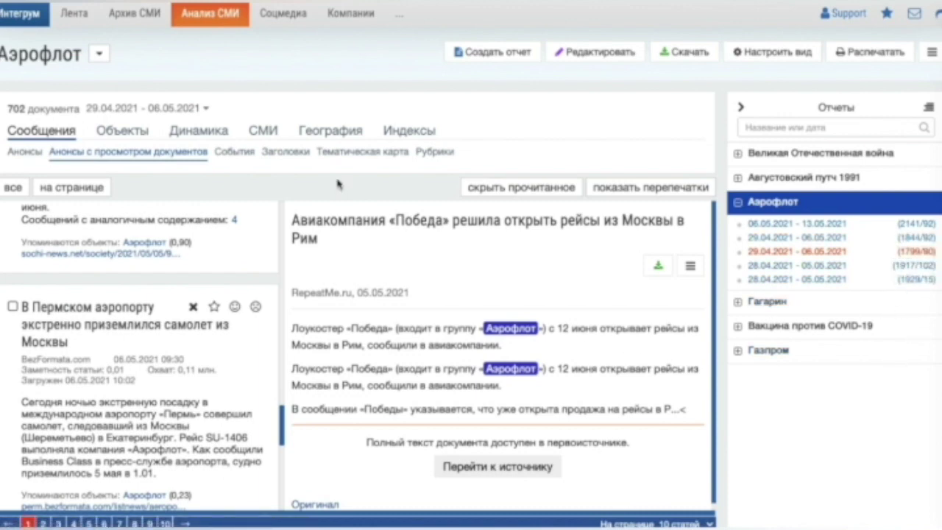
left_click(265, 133)
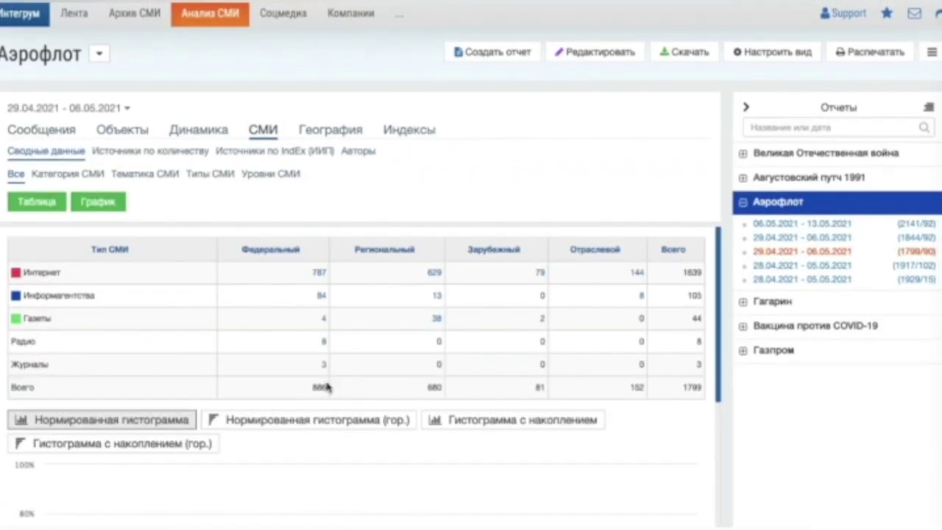
scroll(328, 368, "down", 2)
left_click(332, 361)
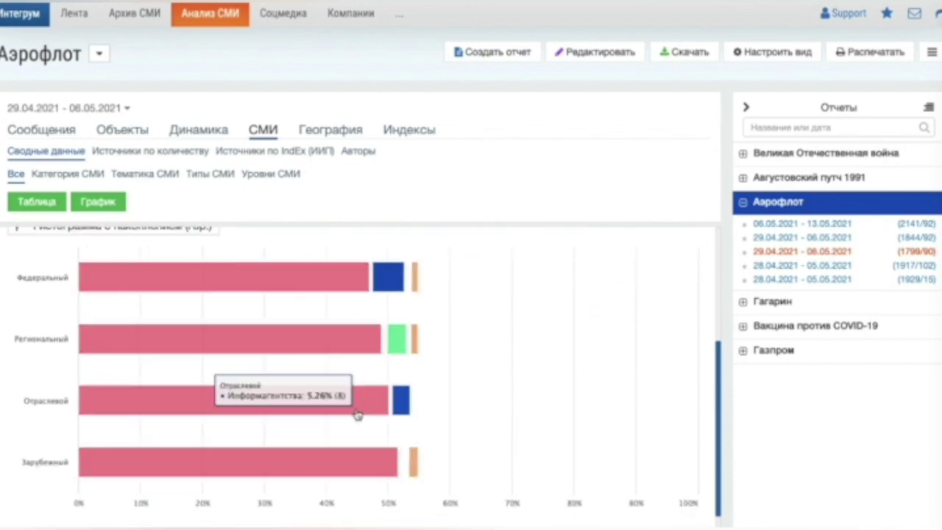
scroll(357, 412, "down", 2)
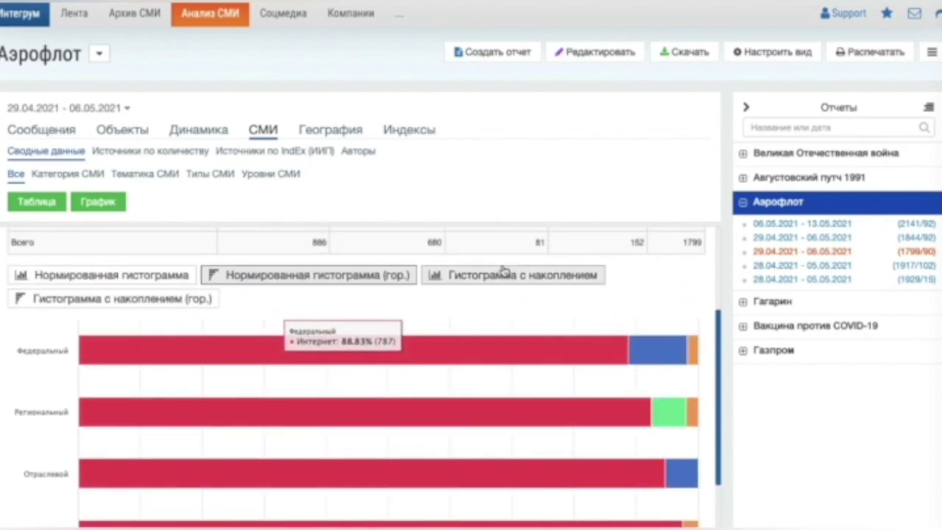
left_click(508, 275)
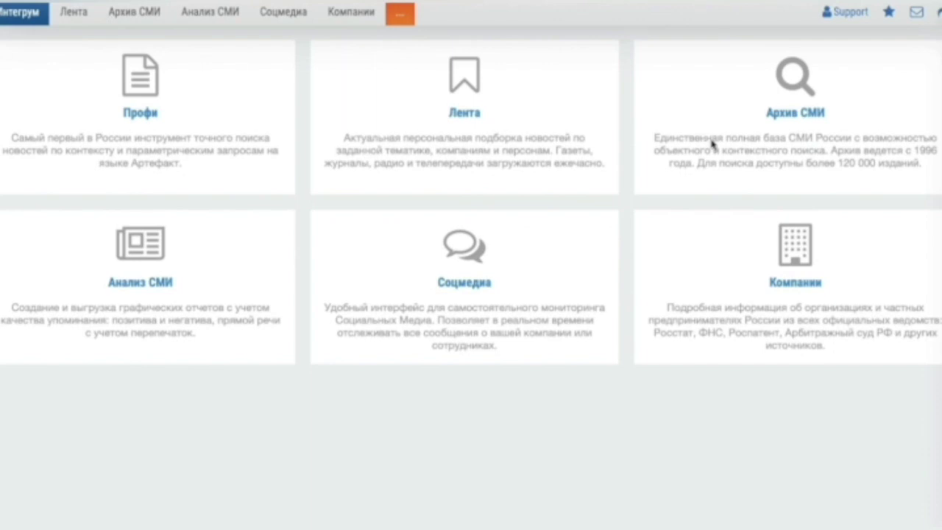
- Open the Архив СМИ search page with the За год period, 17.10.2020–17.10.2021
left_click(762, 125)
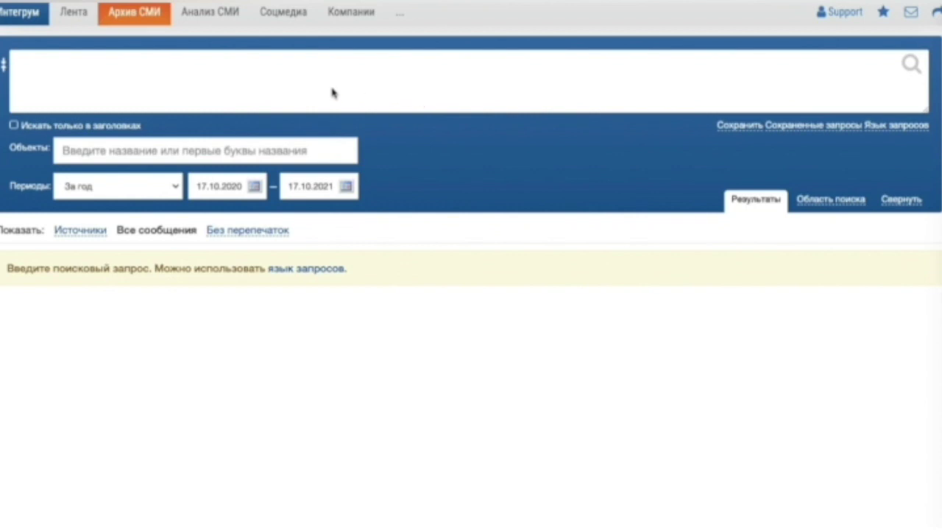
- Search the archive for the exact phrase "Русская православная церковь заграницей" and preview the РПЦЗ vaccination article
left_click(284, 69)
type("\"")
type("Русская православная церковь заграницей")
type("\"")
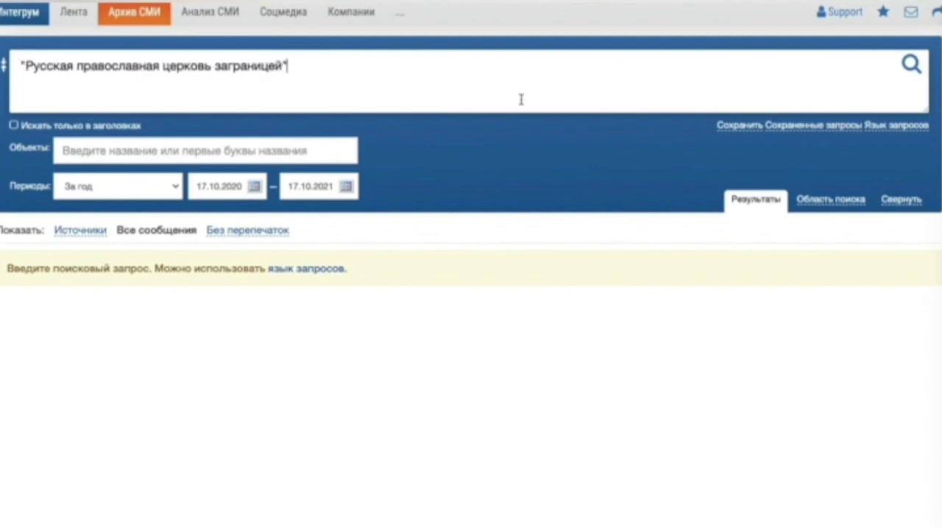
left_click(911, 67)
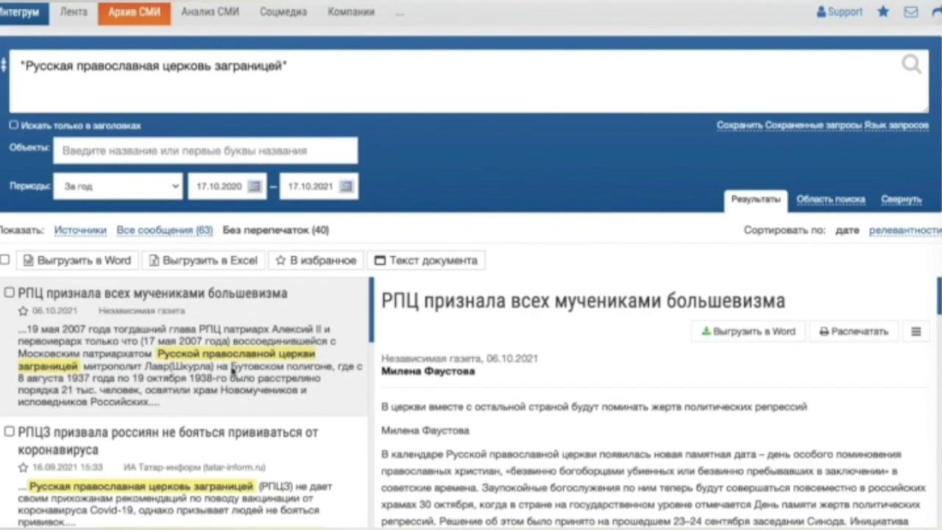
scroll(232, 370, "down", 3)
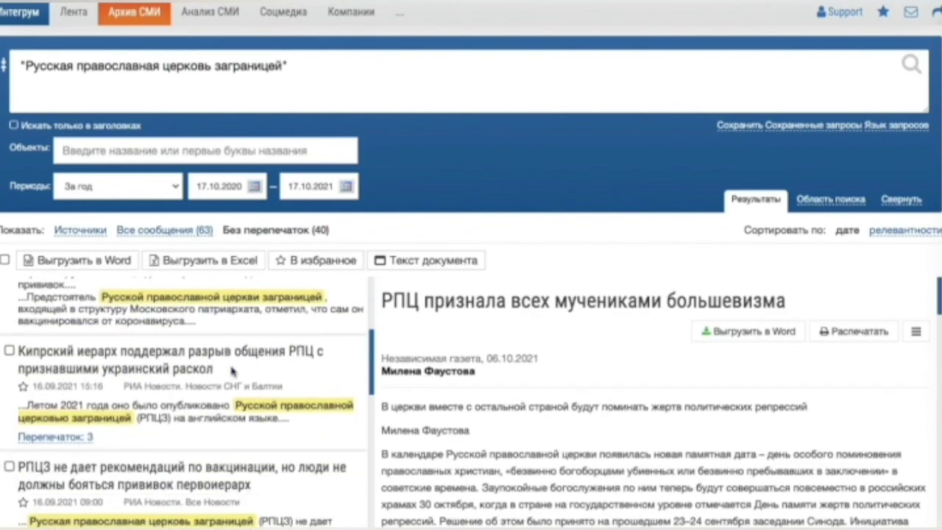
left_click(182, 437)
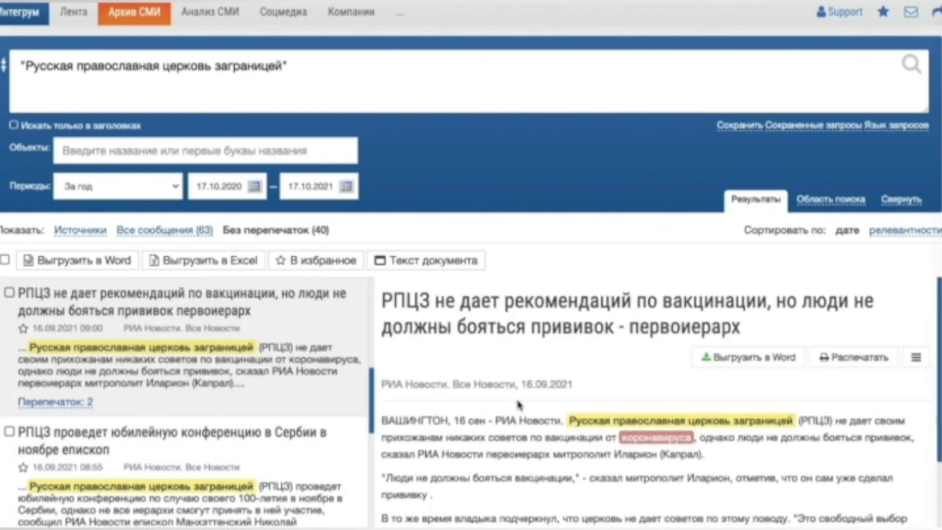
left_click(307, 82)
- Replace the query with a longer prepared church query and rerun the archive search
key("ctrl+a")
key("BackSpace")
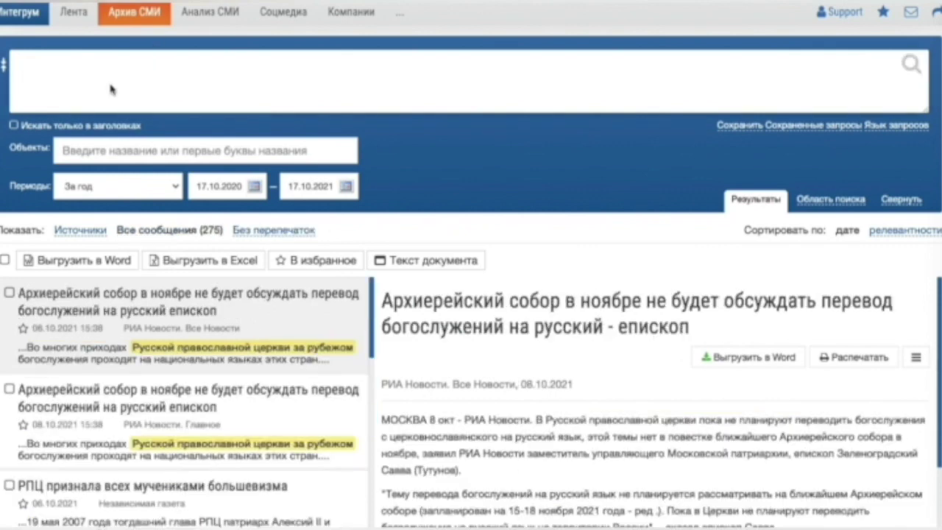
left_click(111, 90)
left_click(107, 70)
type("(\"Русская православная церковь заграницей\" или РПЦЗ или \"Русская зарубежная церковь\" или \"Русская православная церковь за рубежом\") /n2 ИЛИ (\"Russian Church Abroad\" ИЛИ \"Russian Orthodox Church Outside Russia\" ИЛИ ROCOR) /n2")
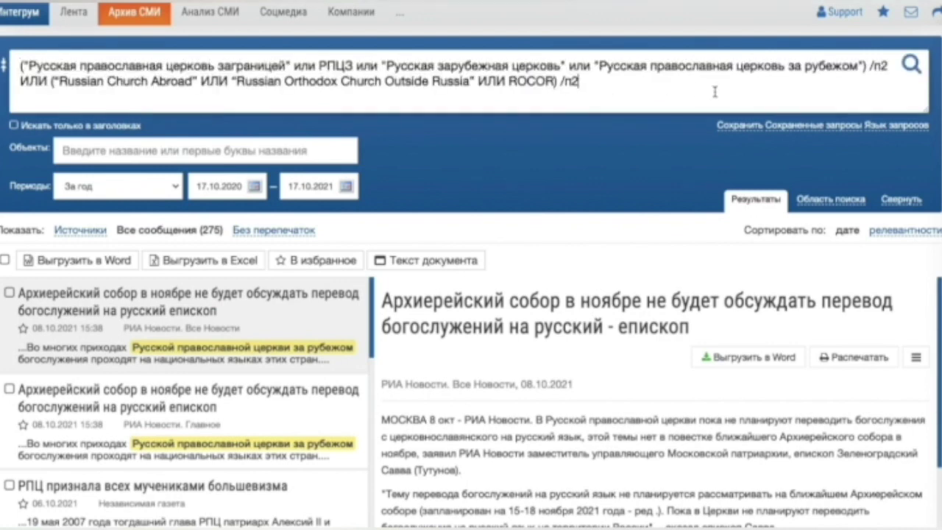
left_click(912, 64)
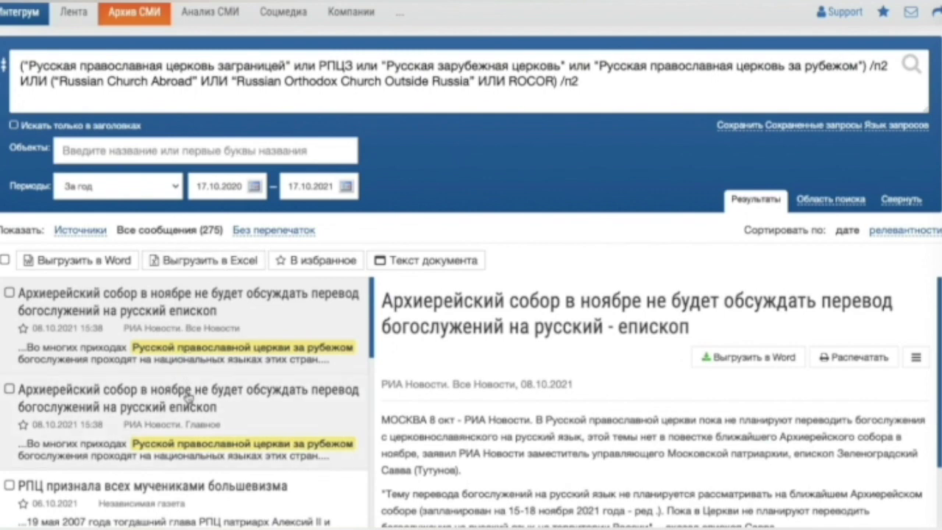
- Open the РИА Новости copy of the Архиерейский собор article
scroll(212, 389, "down", 2)
scroll(212, 389, "down", 3)
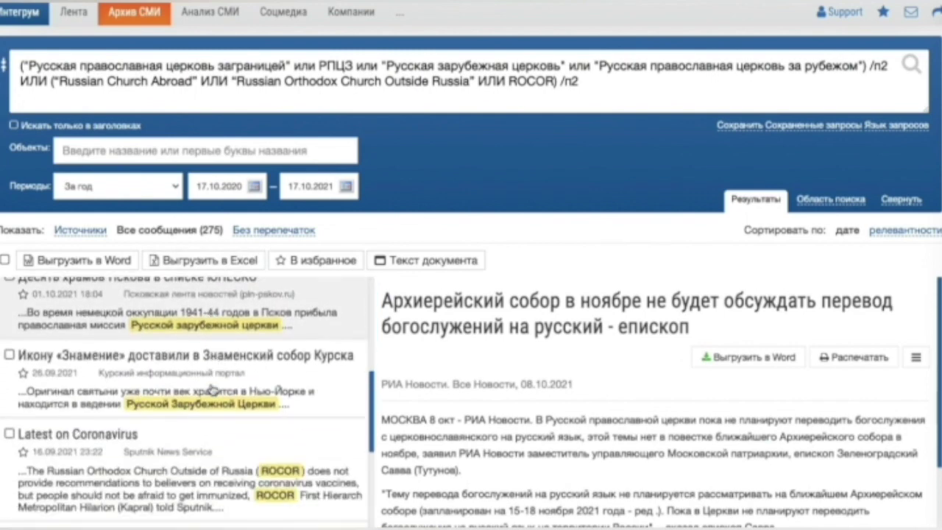
scroll(212, 389, "up", 4)
scroll(211, 388, "up", 1)
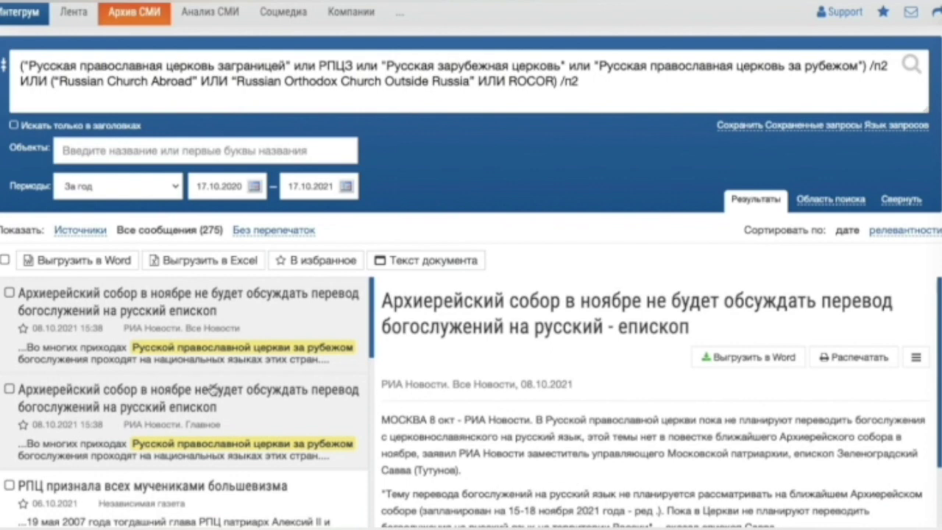
left_click(232, 407)
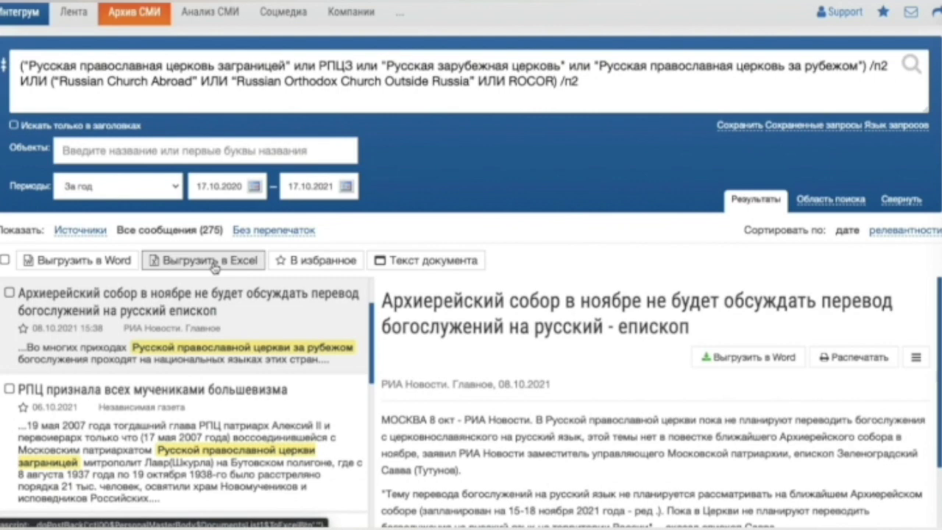
- Select all results and export them with 'Выгрузить в Word'
left_click(295, 262)
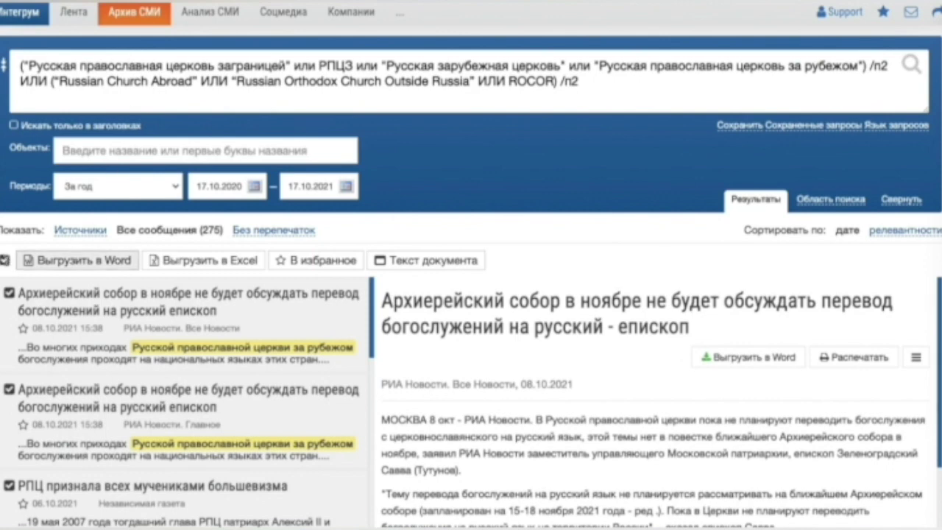
left_click(5, 262)
left_click(6, 262)
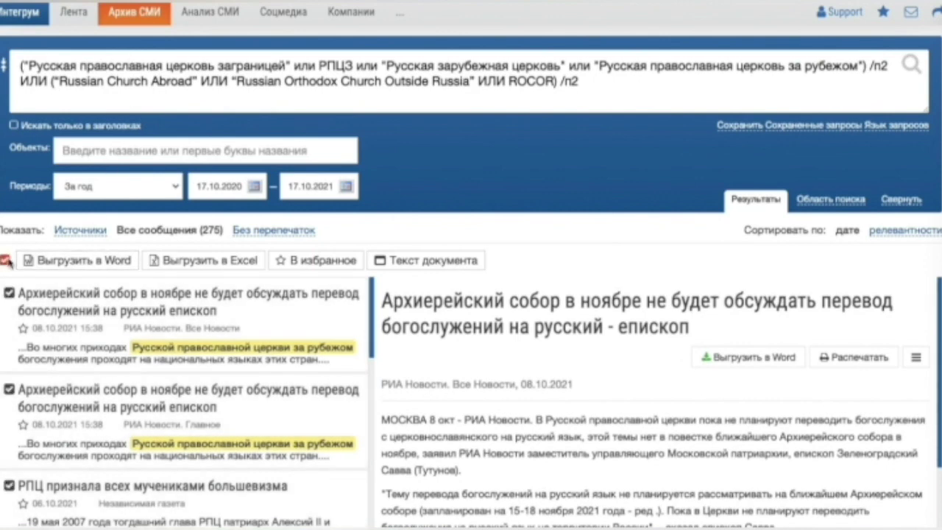
left_click(107, 262)
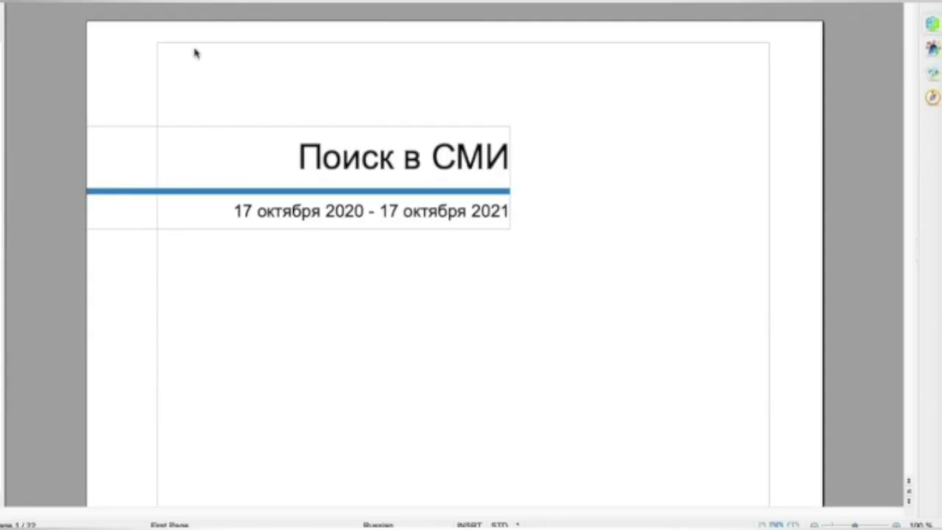
- Scroll through the exported report's contents, table and digest in Writer
scroll(275, 235, "down", 4)
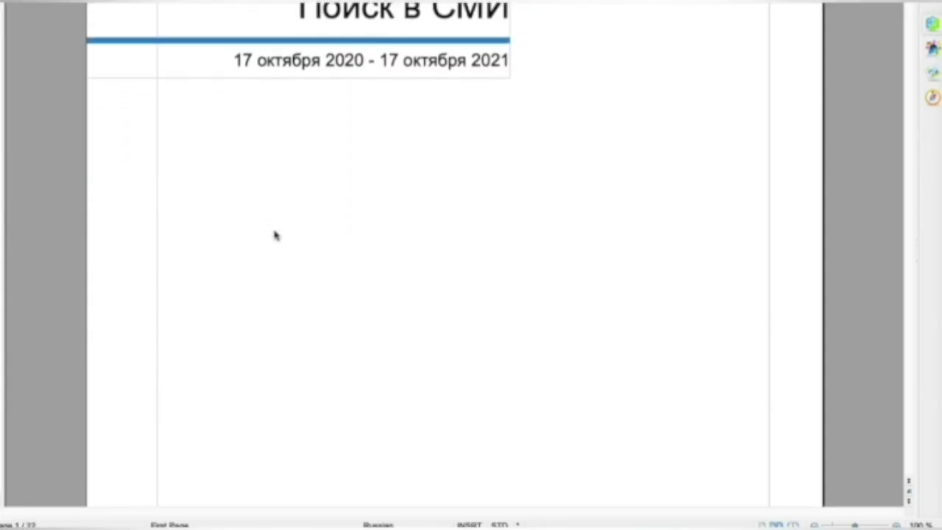
scroll(275, 235, "down", 20)
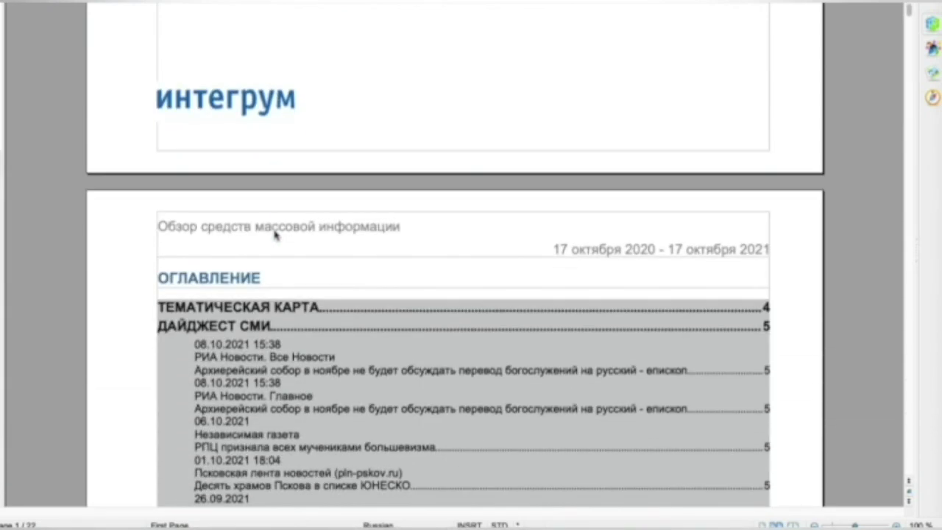
scroll(275, 236, "down", 20)
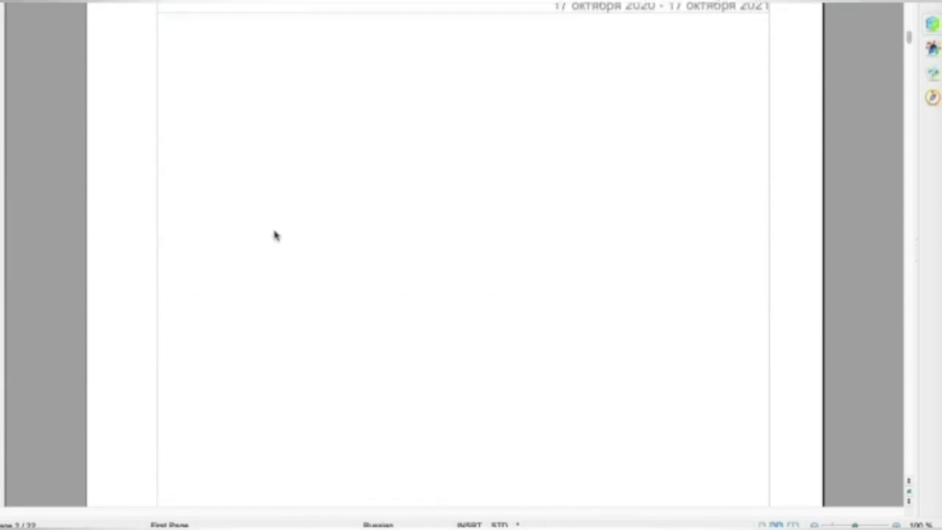
scroll(275, 236, "down", 15)
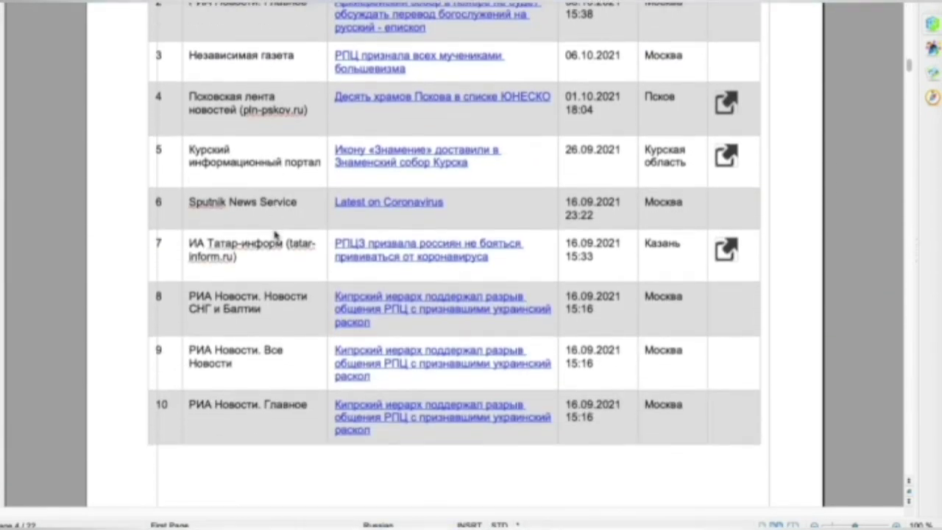
scroll(275, 236, "down", 15)
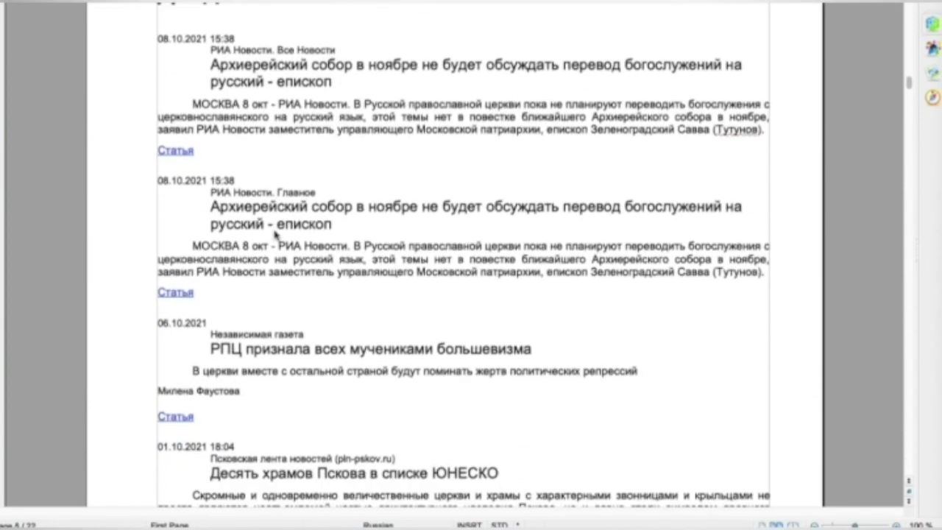
scroll(275, 235, "down", 5)
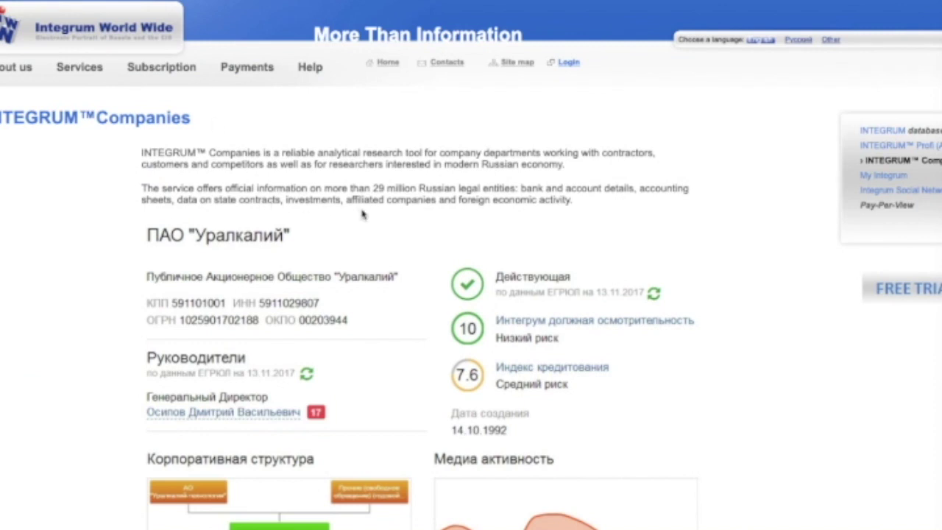
- Scroll through the sample Uralkali company card to review its contents
scroll(362, 213, "down", 1)
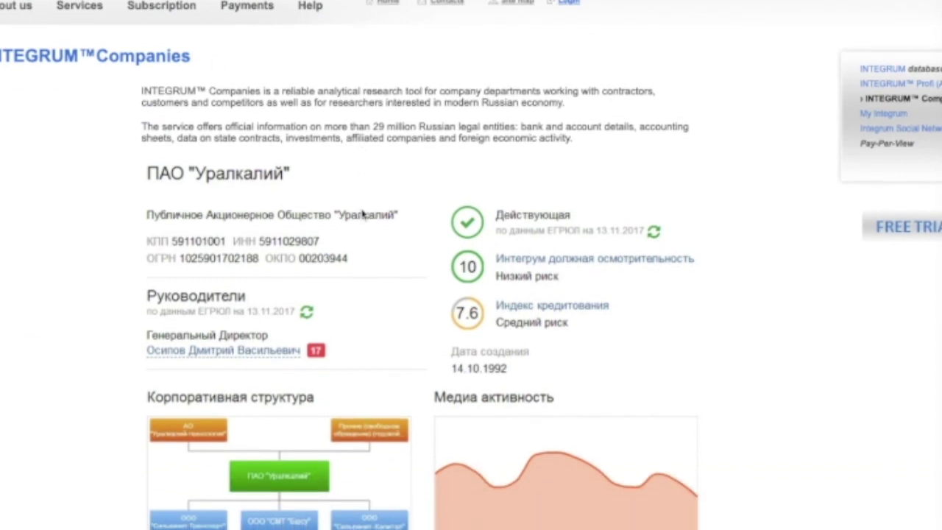
scroll(363, 214, "down", 1)
scroll(362, 214, "down", 1)
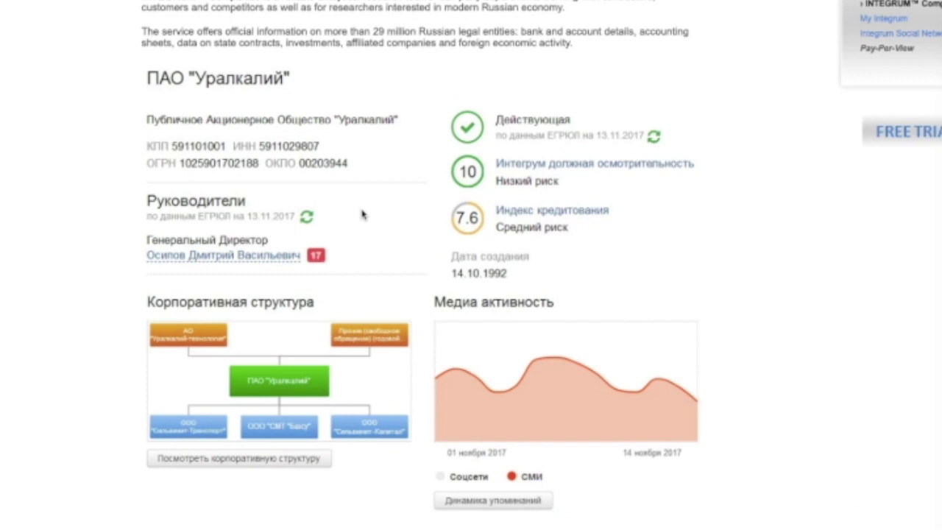
scroll(362, 214, "down", 1)
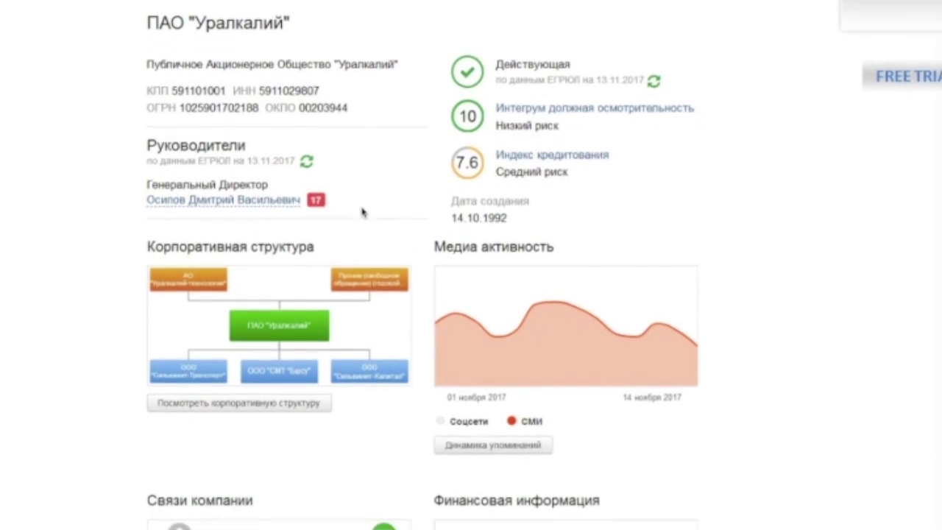
scroll(362, 213, "up", 4)
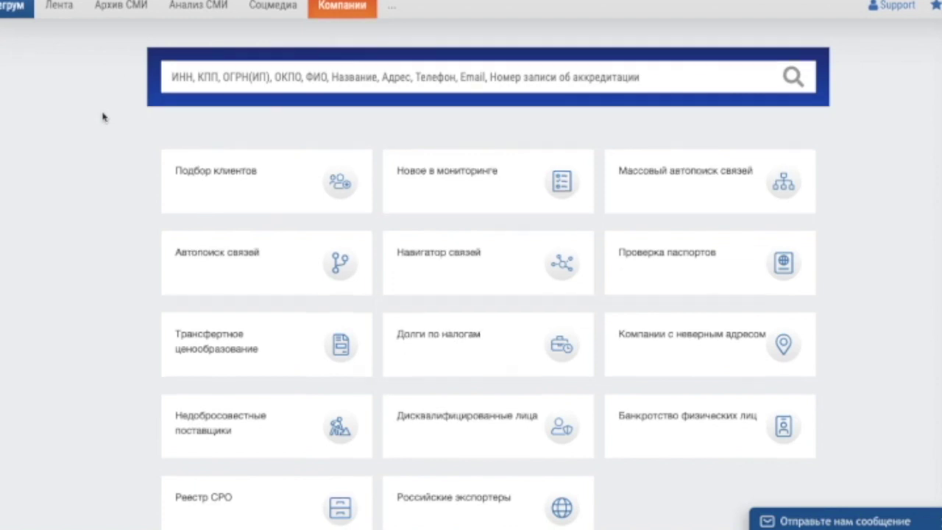
scroll(103, 116, "down", 1)
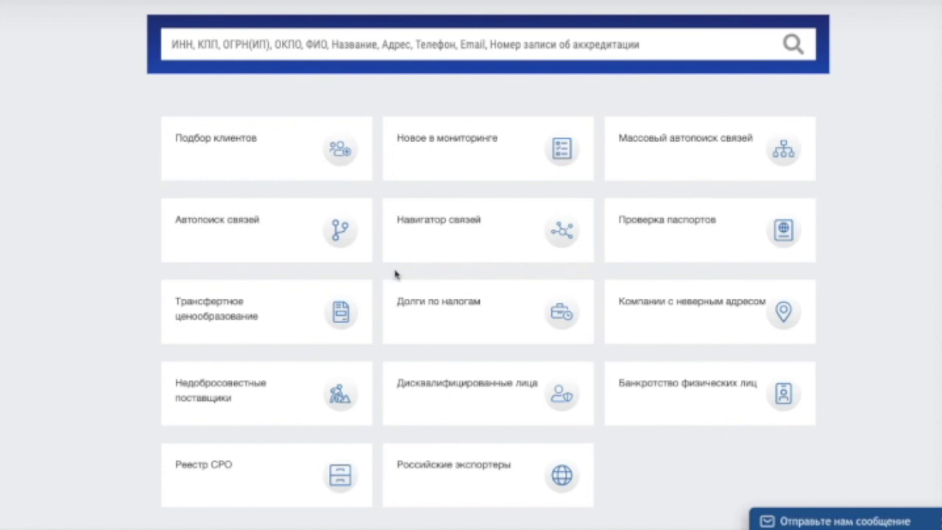
scroll(395, 274, "down", 1)
scroll(395, 274, "up", 2)
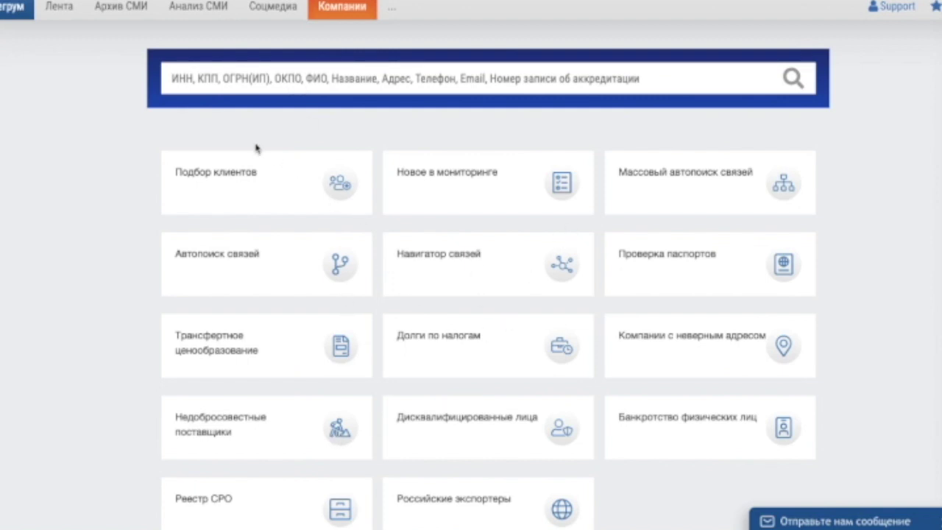
- Search companies for 'лукойл' and pick the suggested match
left_click(231, 81)
type("лукойл")
left_click(202, 107)
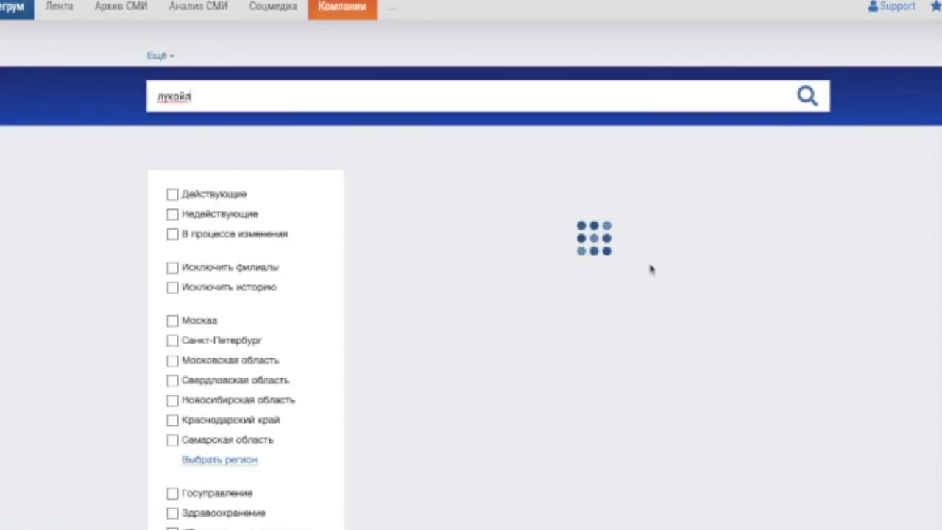
scroll(585, 339, "down", 5)
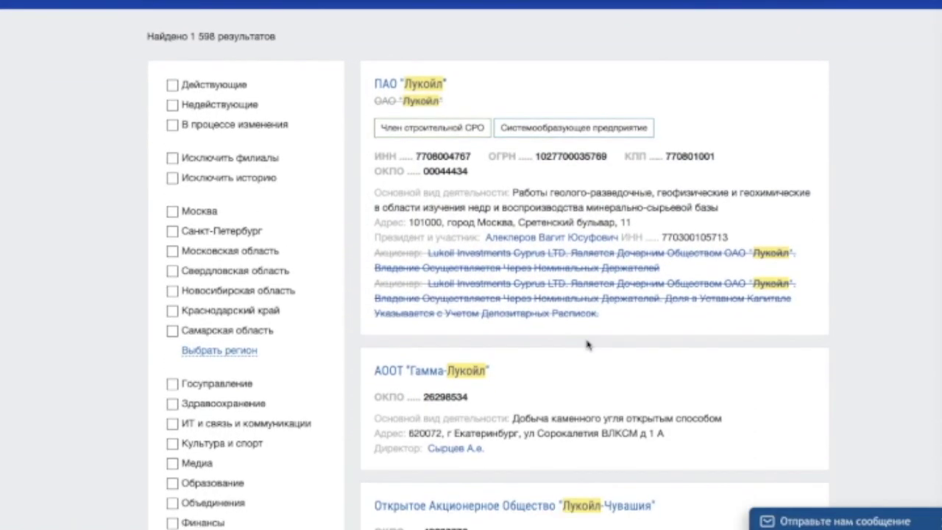
scroll(587, 339, "down", 7)
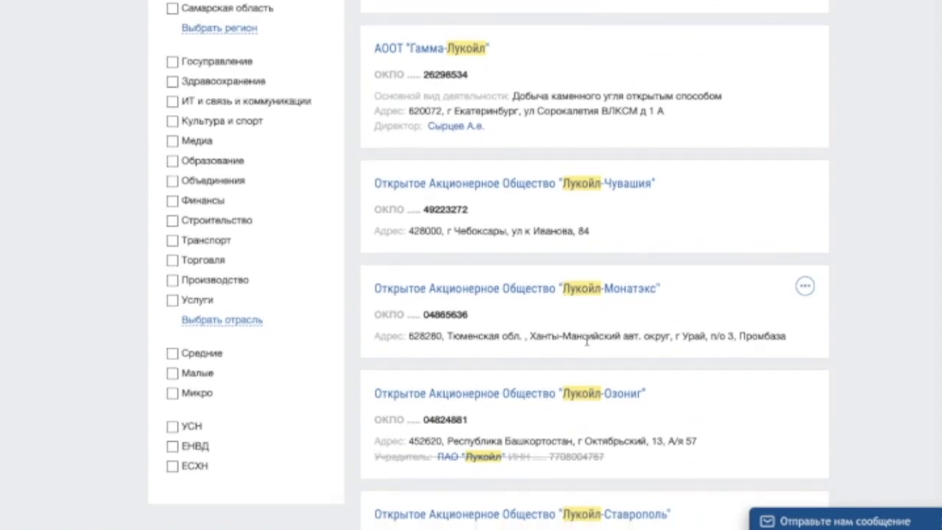
scroll(589, 346, "up", 10)
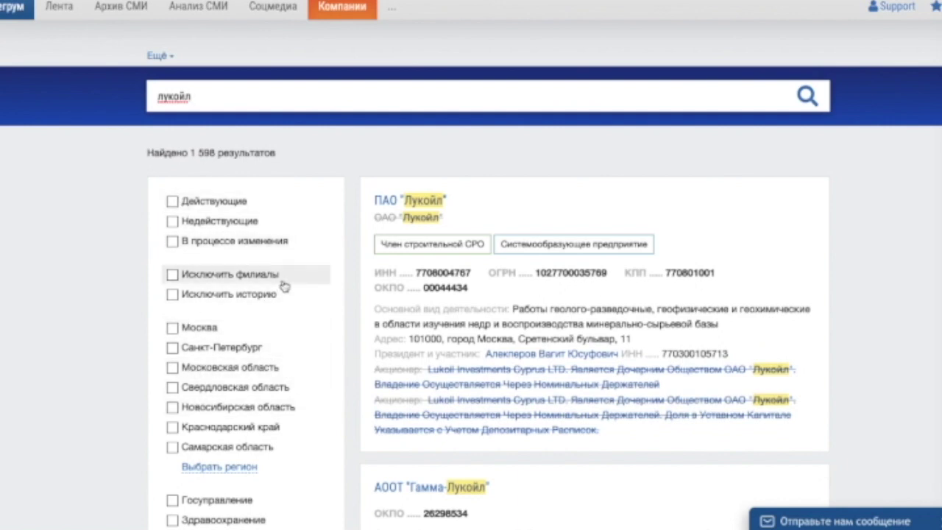
- Limit the results to active companies (Действующие) with branches excluded, leaving 398
left_click(172, 202)
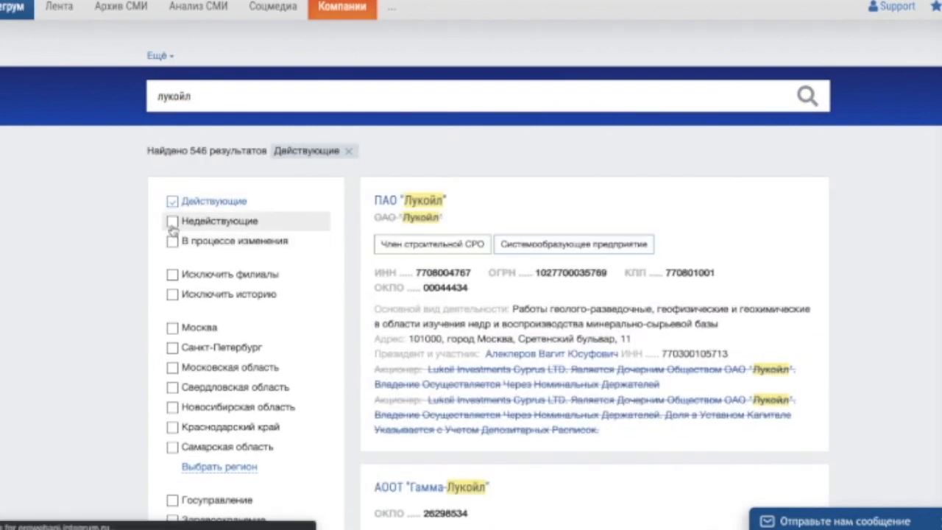
left_click(171, 221)
left_click(172, 223)
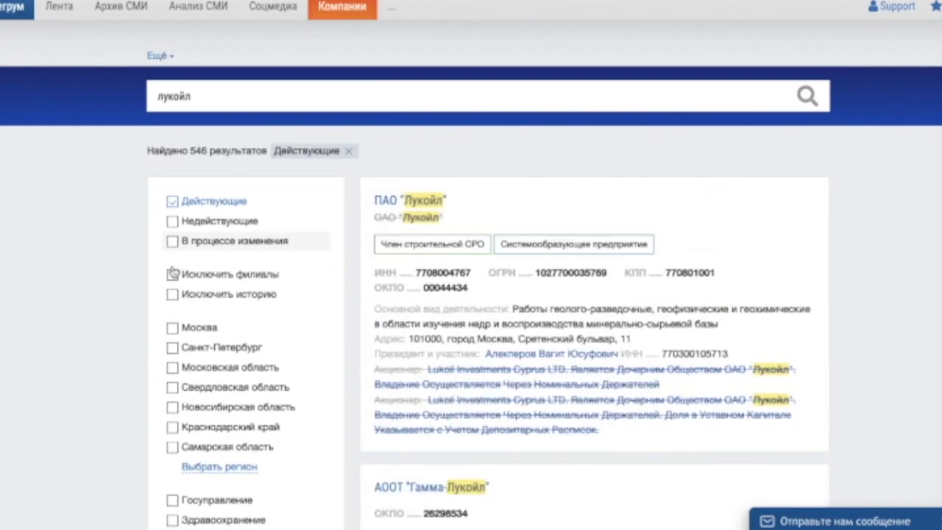
left_click(172, 274)
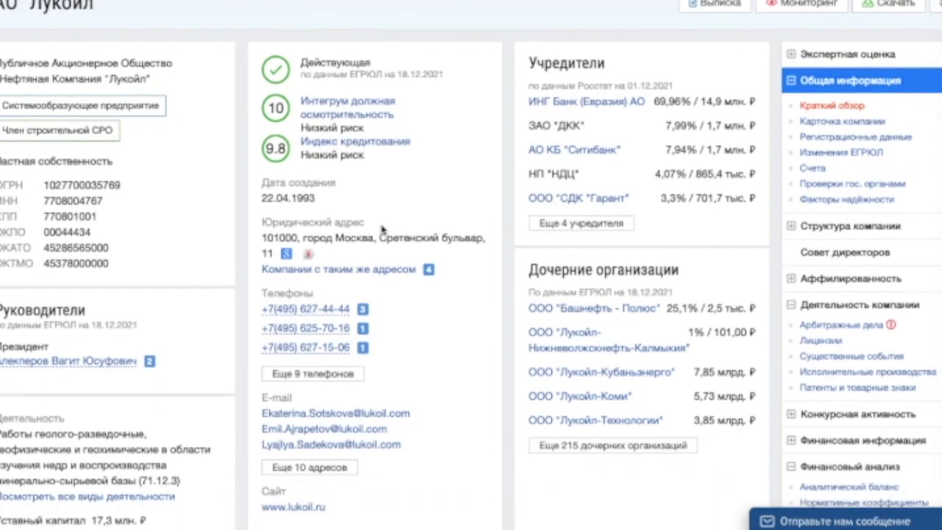
scroll(382, 229, "up", 2)
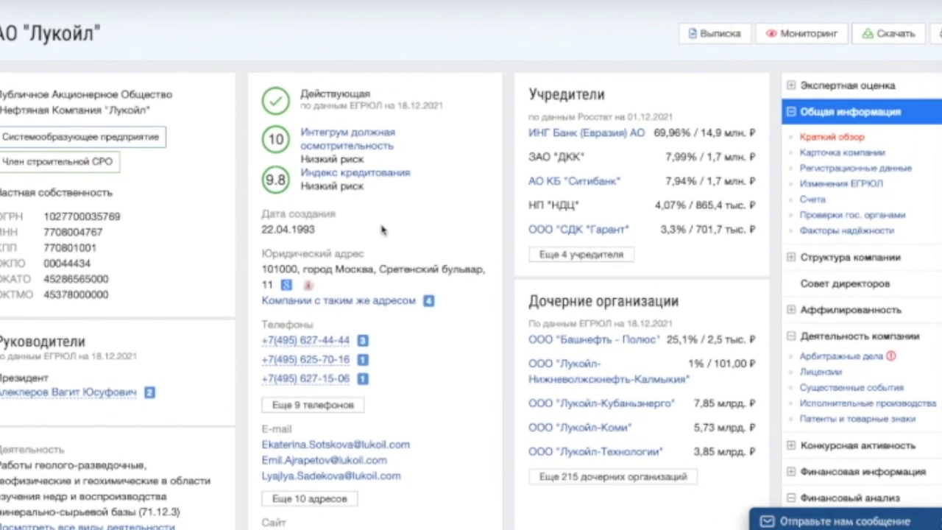
scroll(382, 229, "down", 2)
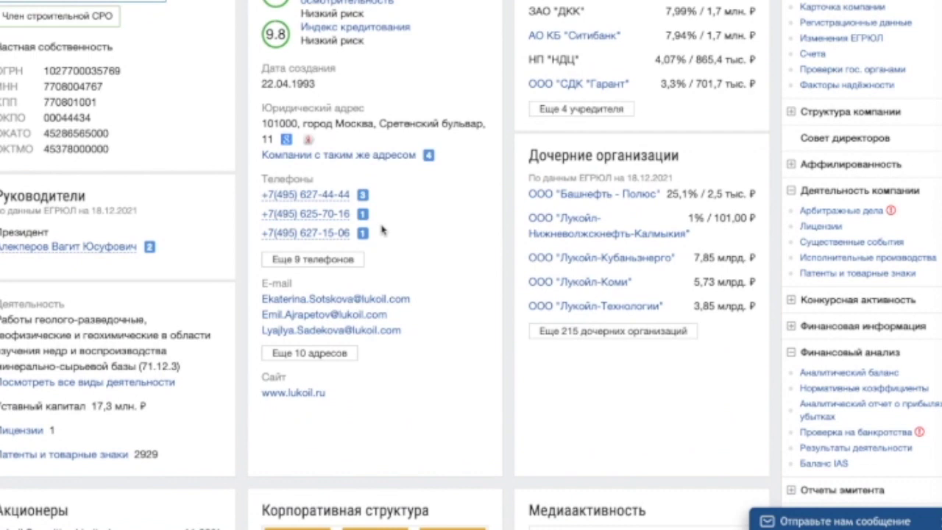
scroll(382, 230, "up", 2)
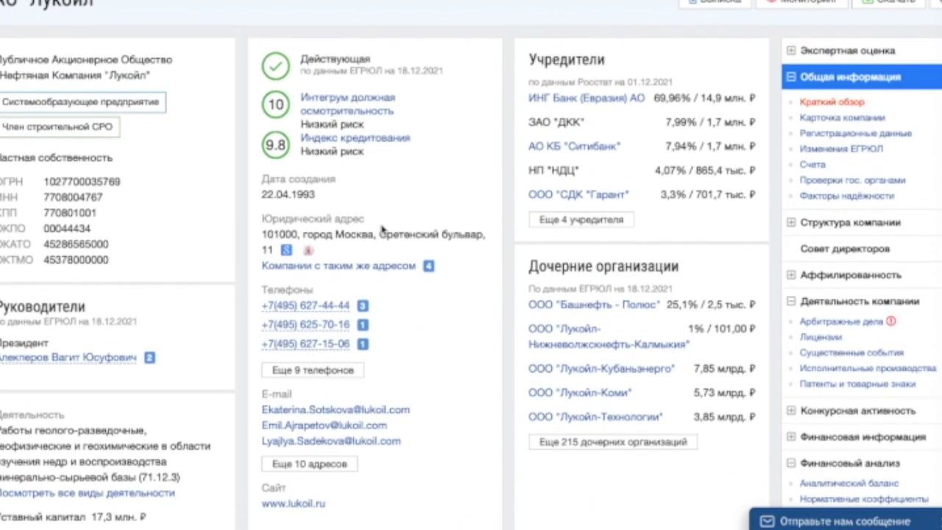
scroll(382, 229, "up", 1)
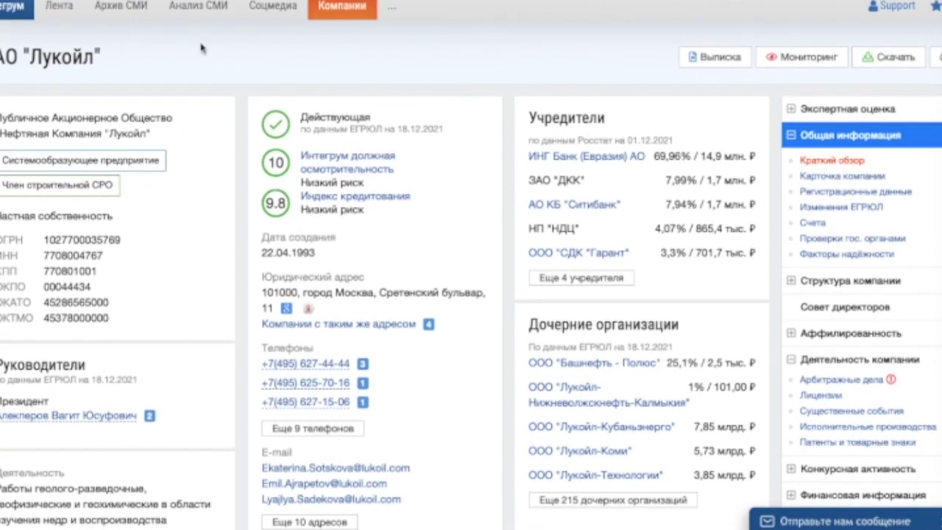
scroll(263, 173, "down", 1)
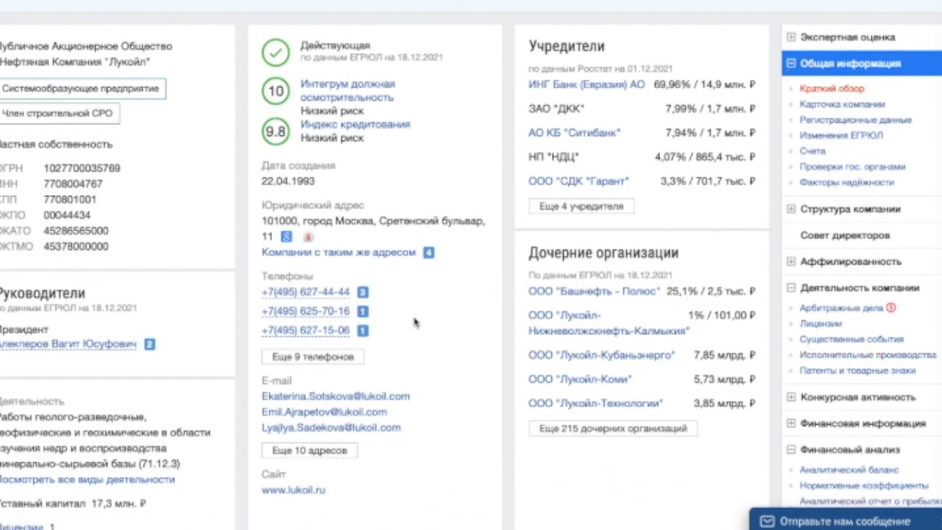
scroll(415, 322, "down", 5)
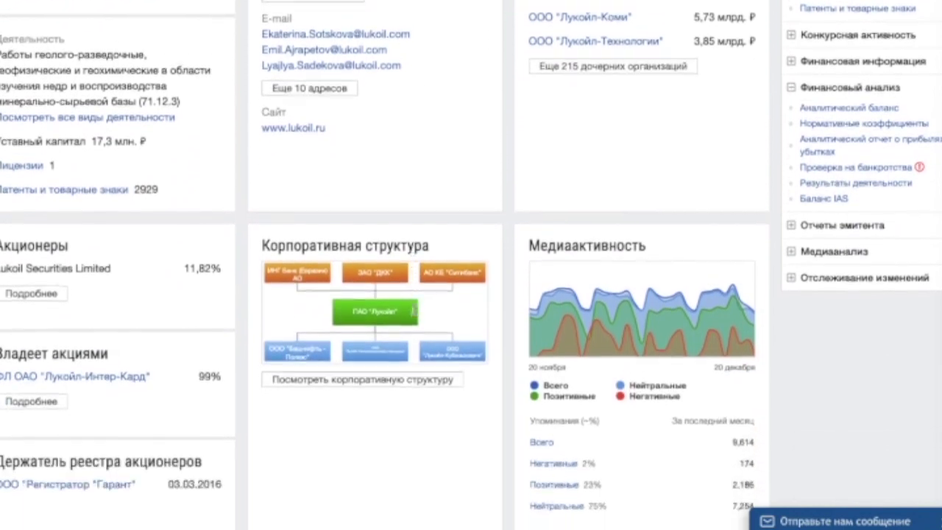
scroll(414, 315, "down", 1)
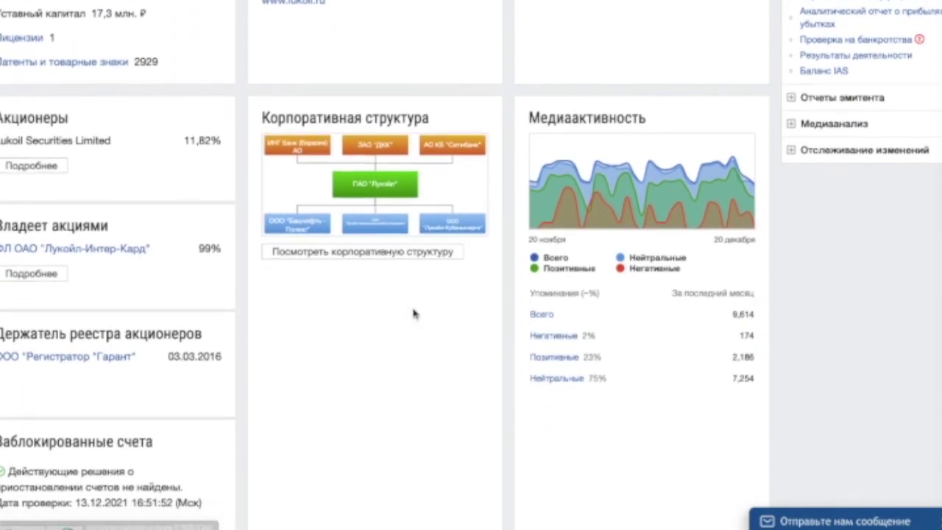
scroll(414, 314, "down", 4)
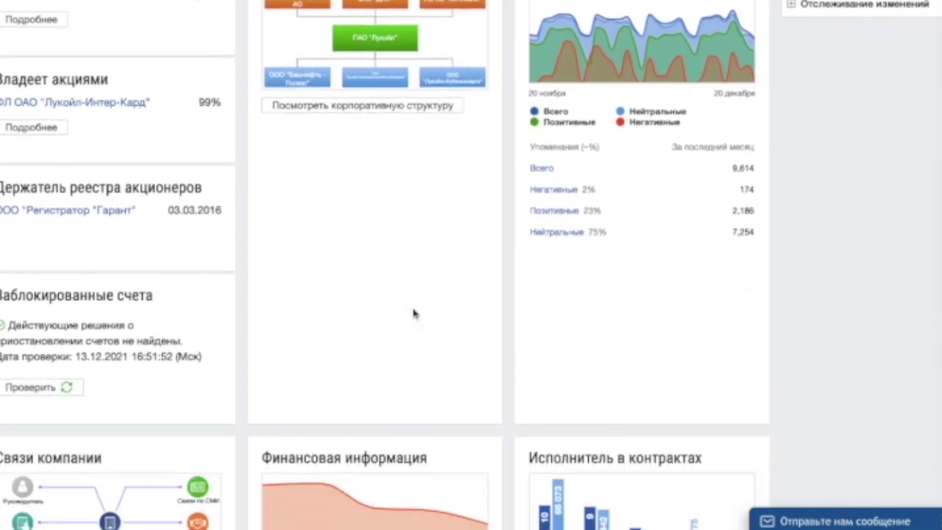
scroll(414, 314, "down", 1)
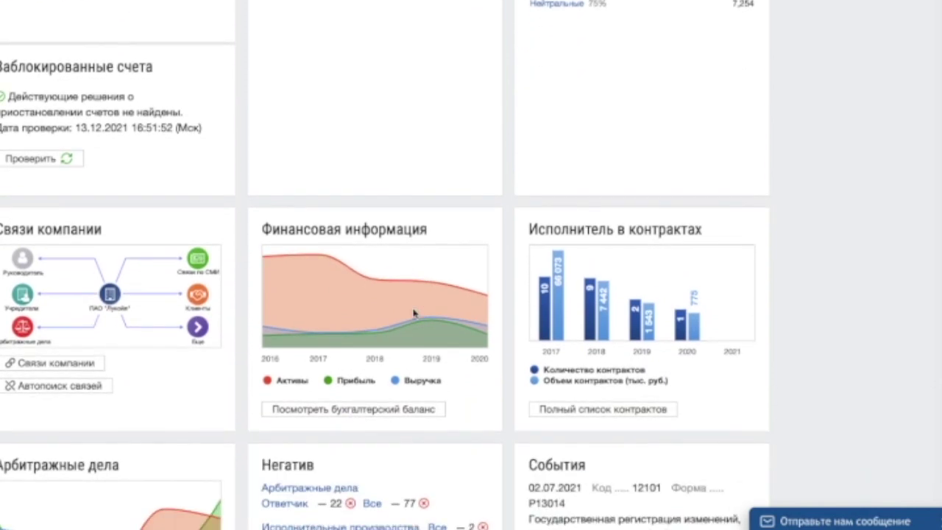
scroll(415, 314, "down", 4)
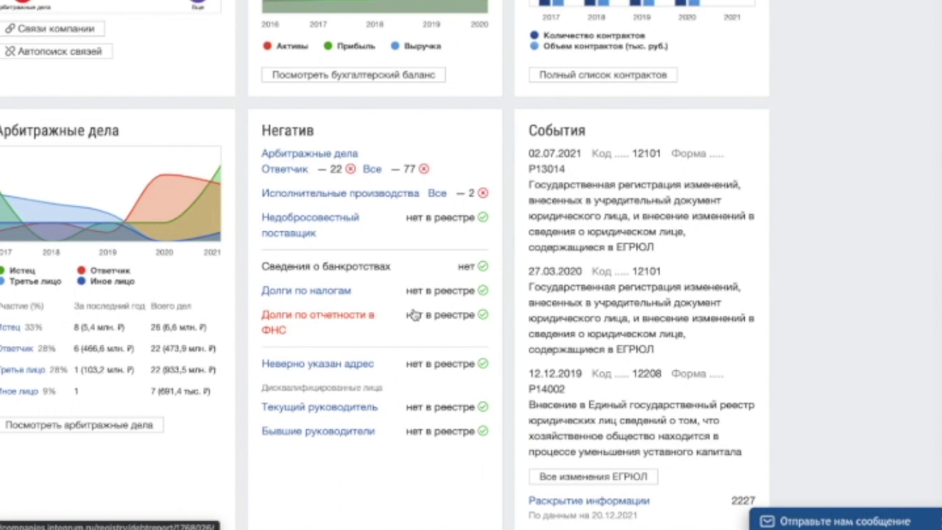
scroll(414, 314, "down", 5)
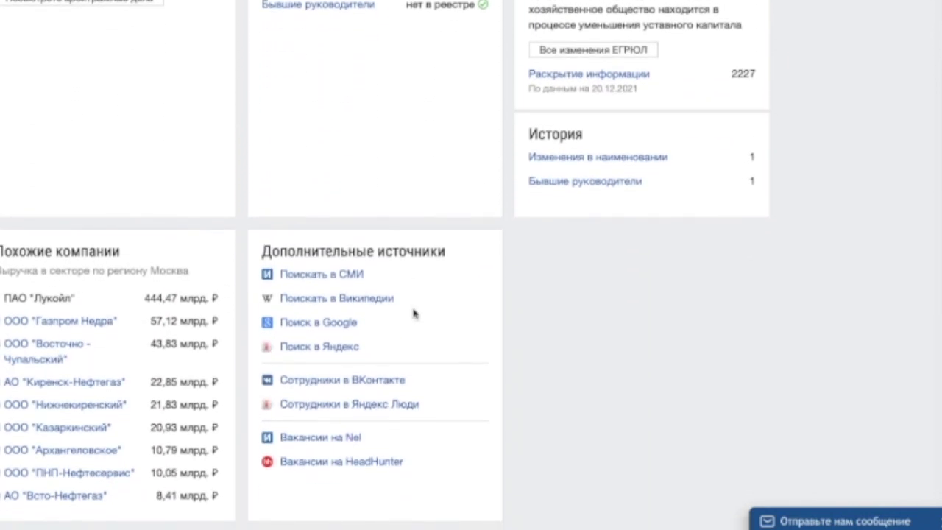
key("Home")
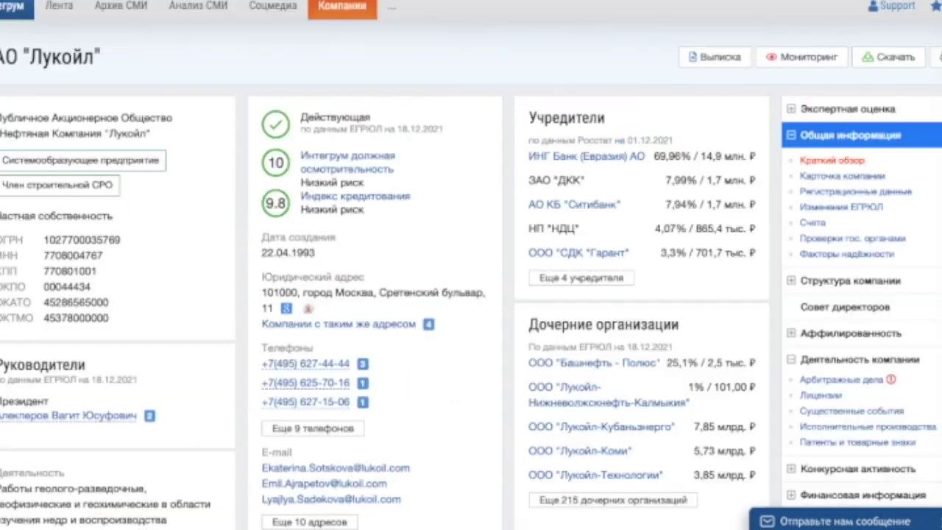
left_click(791, 109)
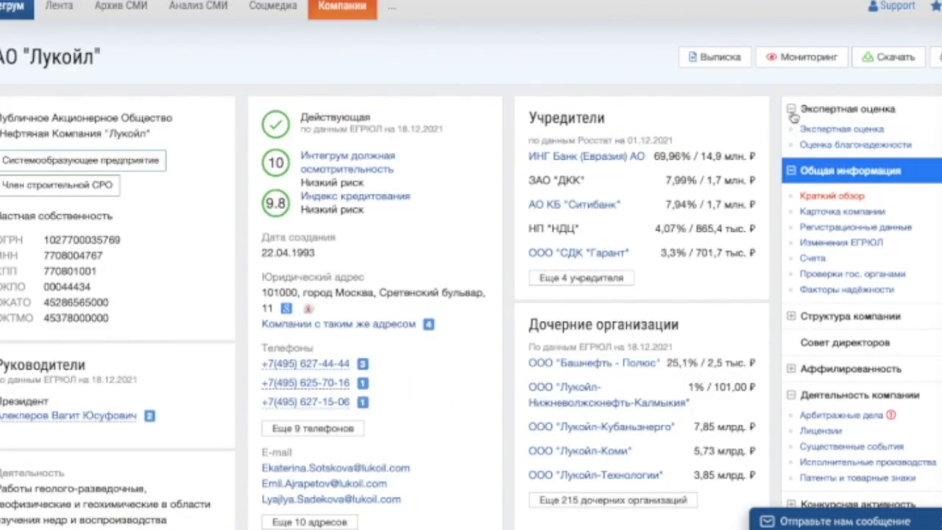
left_click(824, 131)
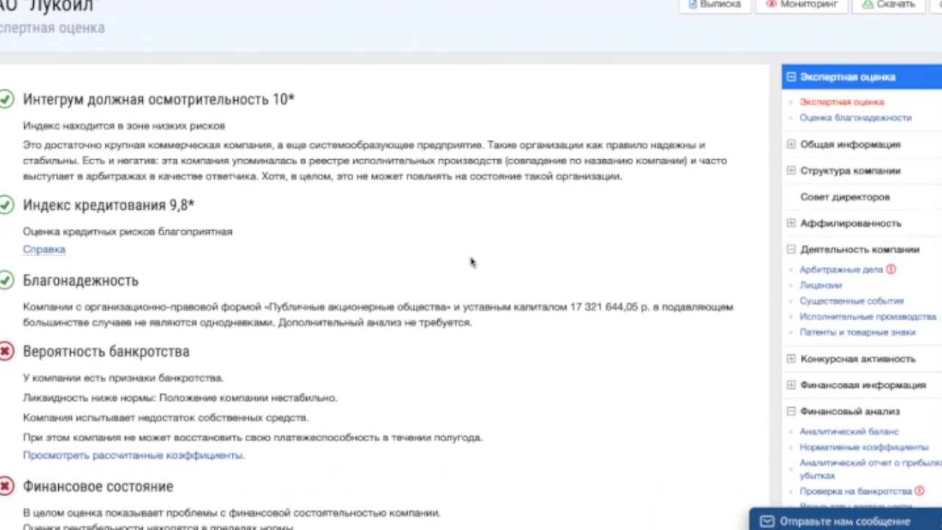
scroll(471, 261, "down", 1)
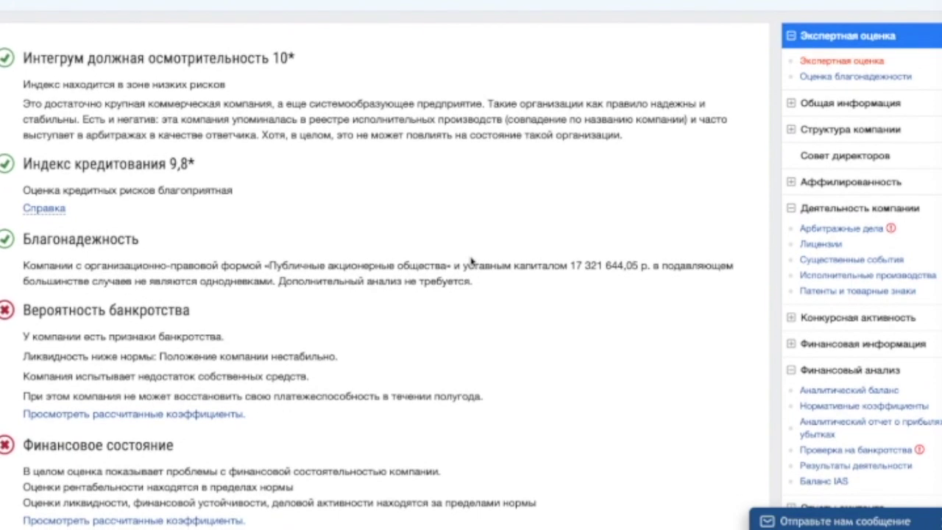
scroll(471, 261, "down", 1)
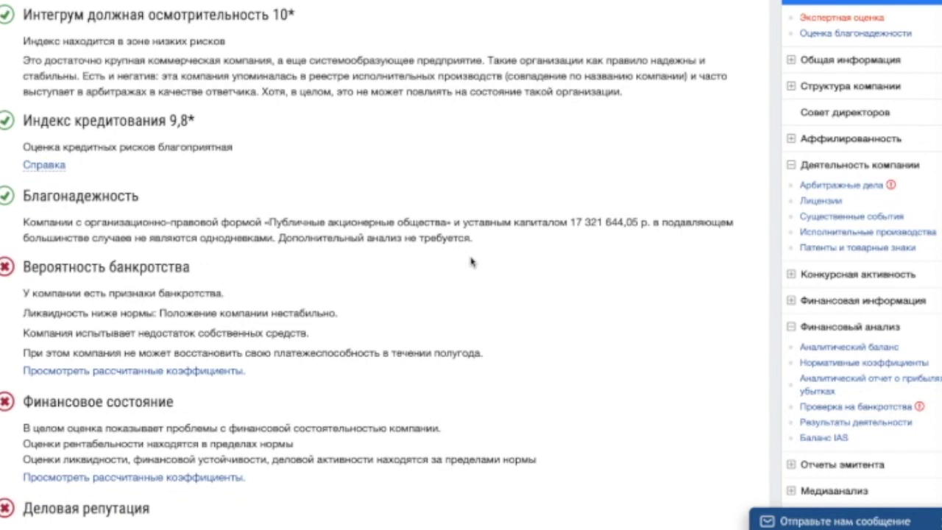
scroll(472, 262, "down", 1)
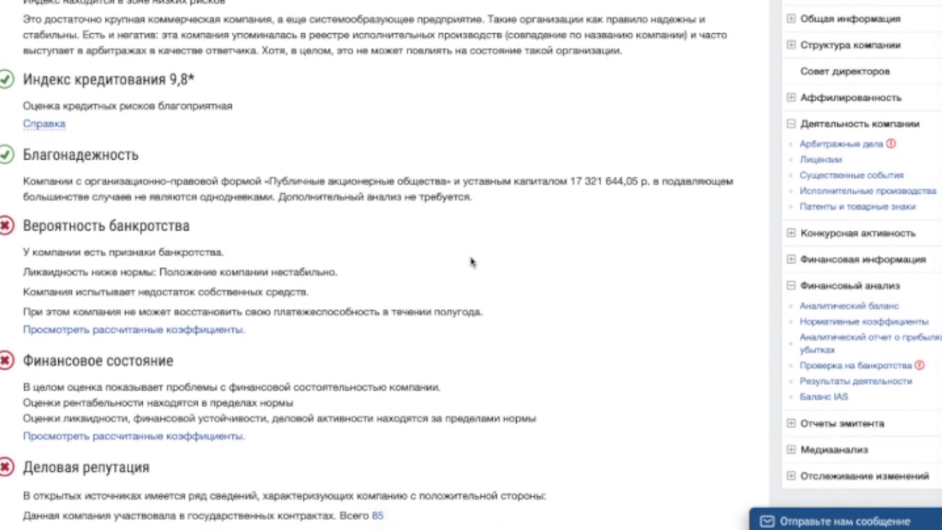
scroll(425, 188, "down", 2)
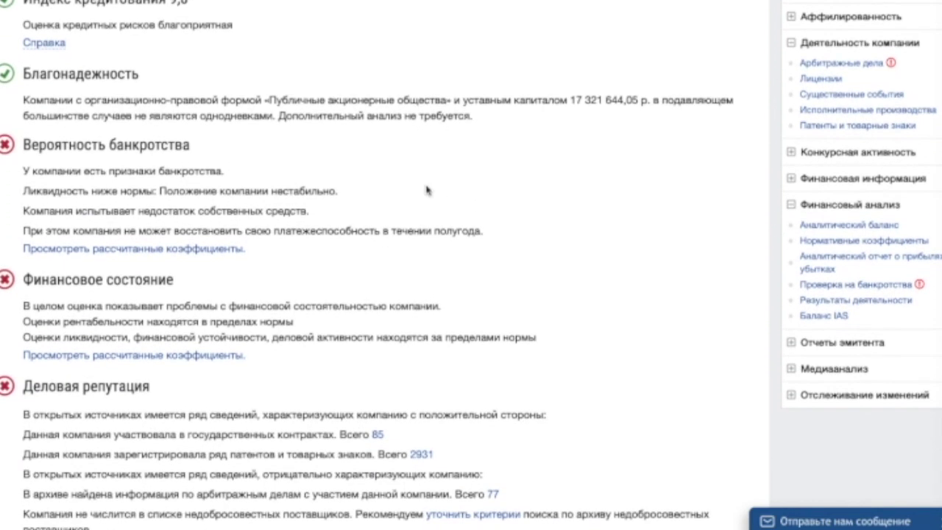
scroll(426, 190, "down", 2)
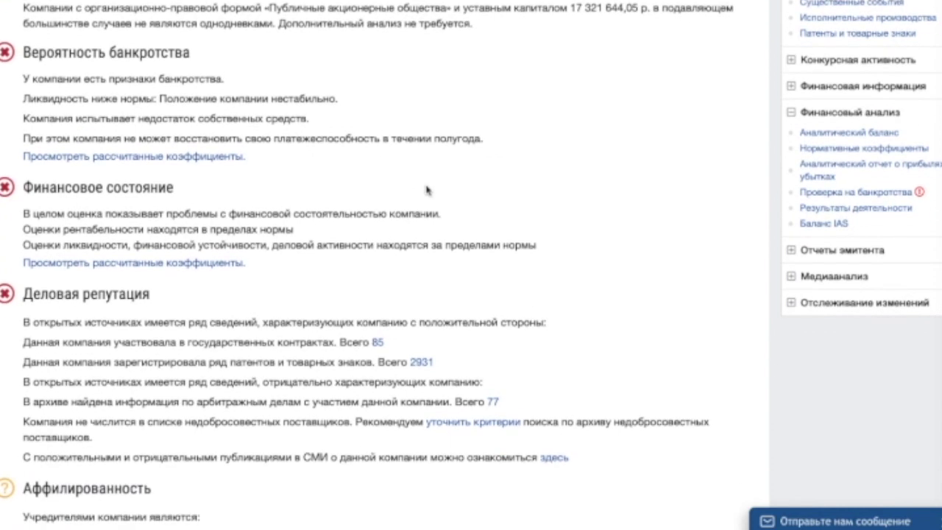
scroll(426, 190, "down", 3)
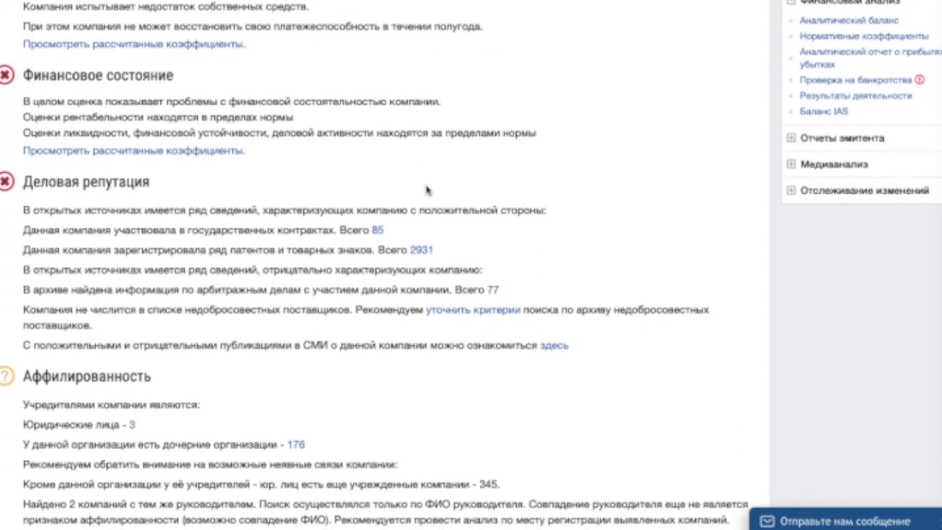
scroll(426, 191, "down", 3)
scroll(425, 191, "down", 1)
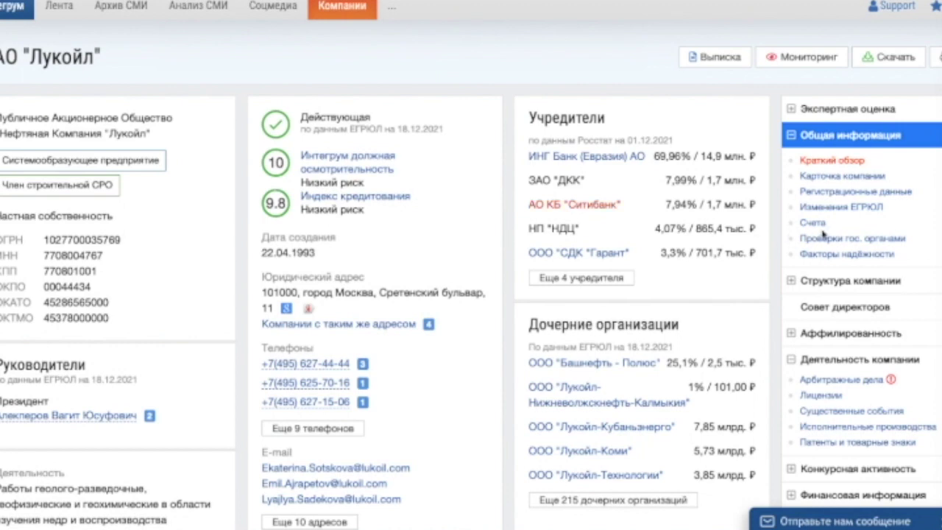
left_click(844, 181)
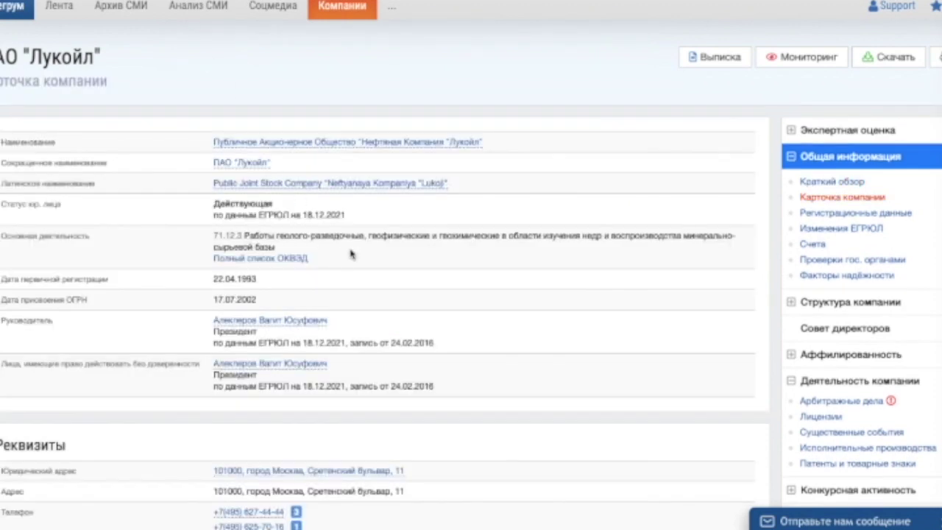
scroll(350, 254, "down", 5)
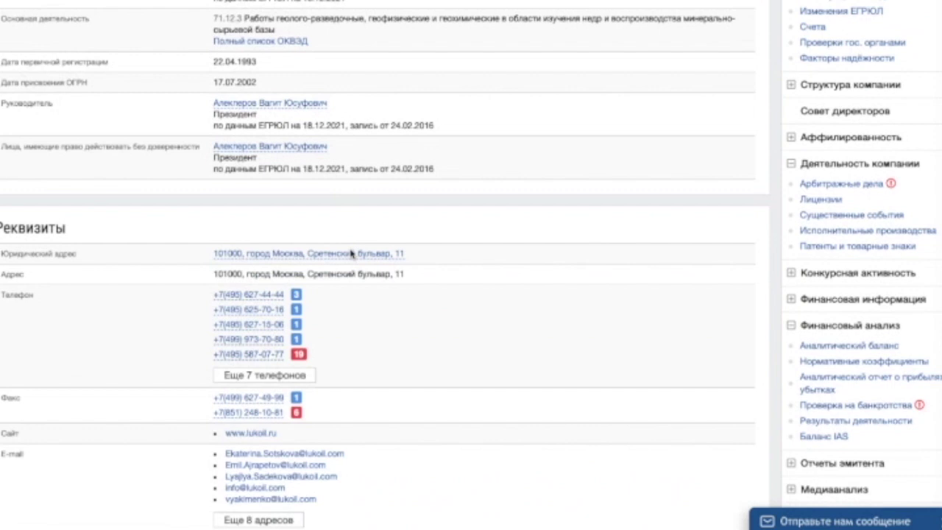
scroll(350, 254, "down", 4)
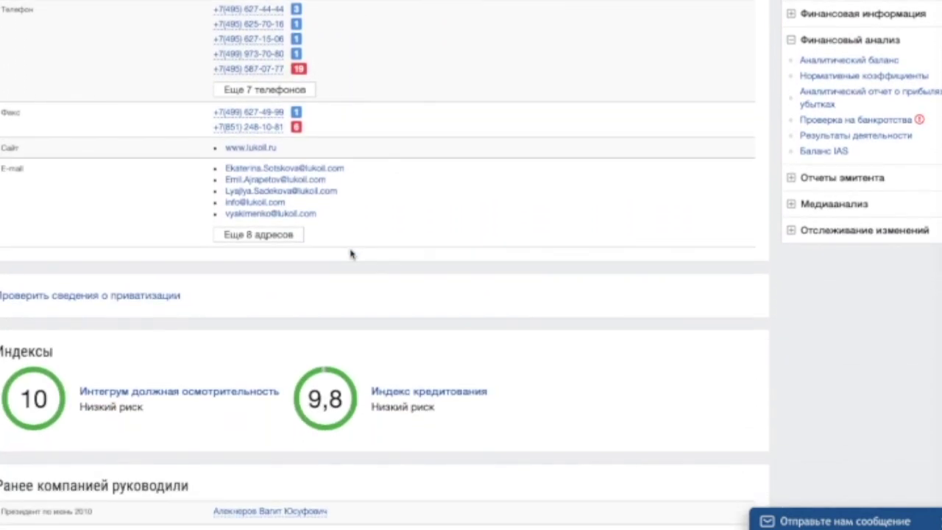
scroll(350, 254, "up", 3)
scroll(351, 254, "up", 6)
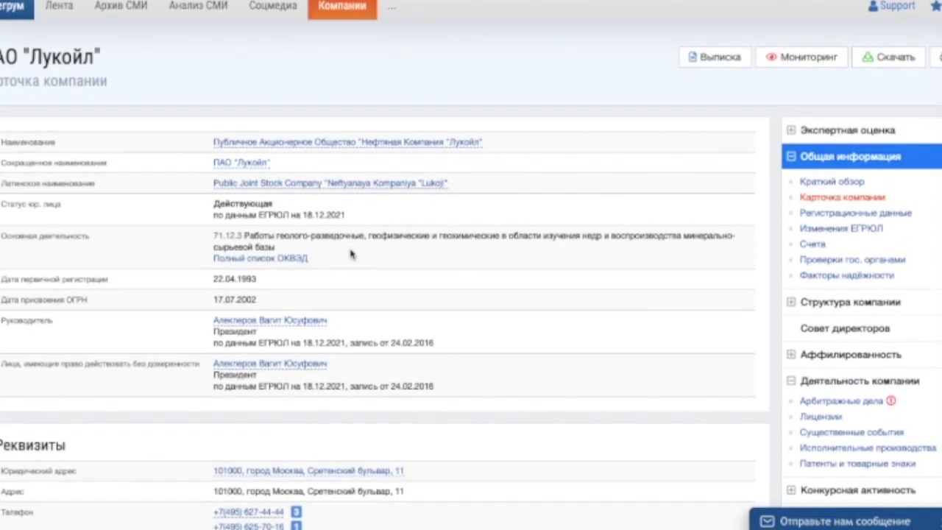
left_click(302, 322)
key("alt+Left")
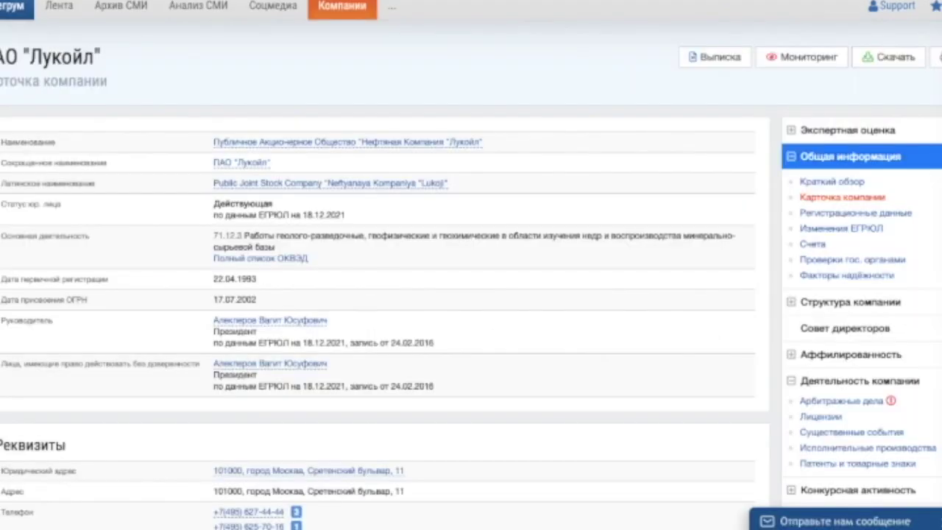
right_click(308, 321)
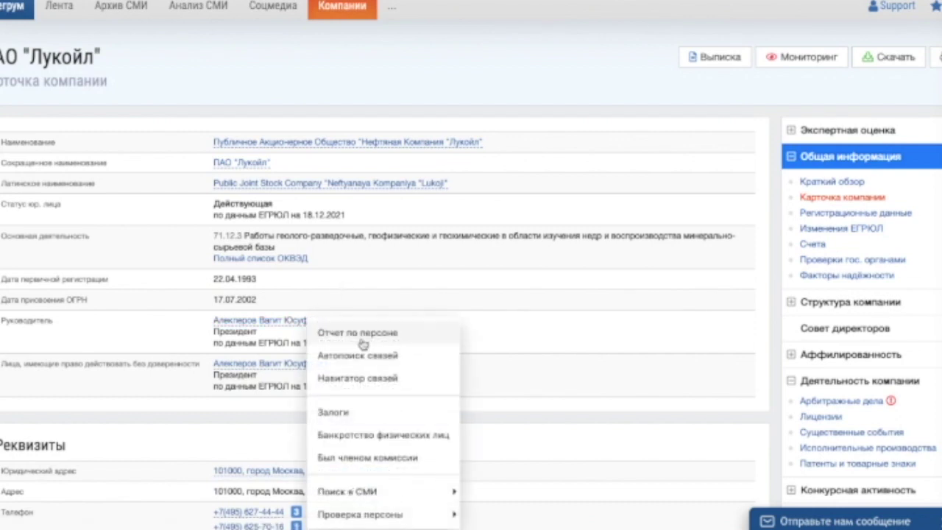
left_click(377, 379)
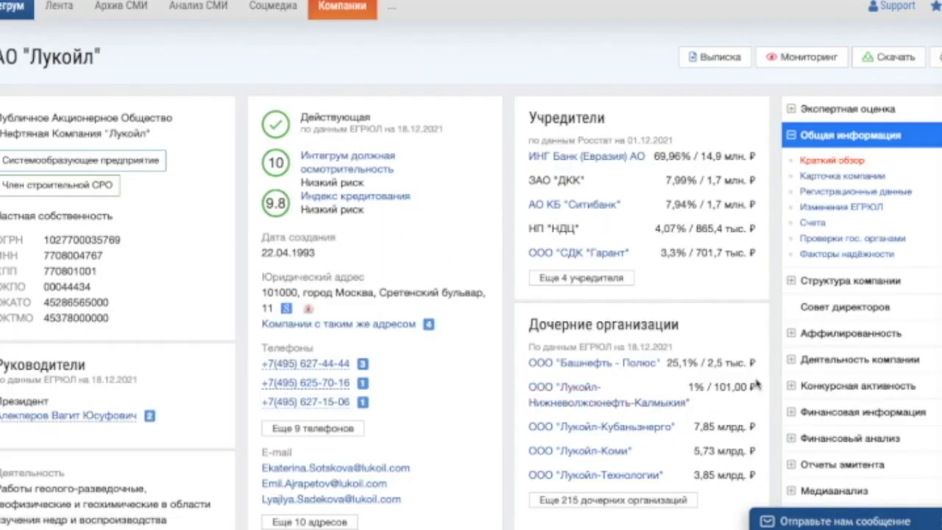
- Show Lukoil's balance sheet by year (2017–2021), then move on to the profit and loss statement
left_click(792, 413)
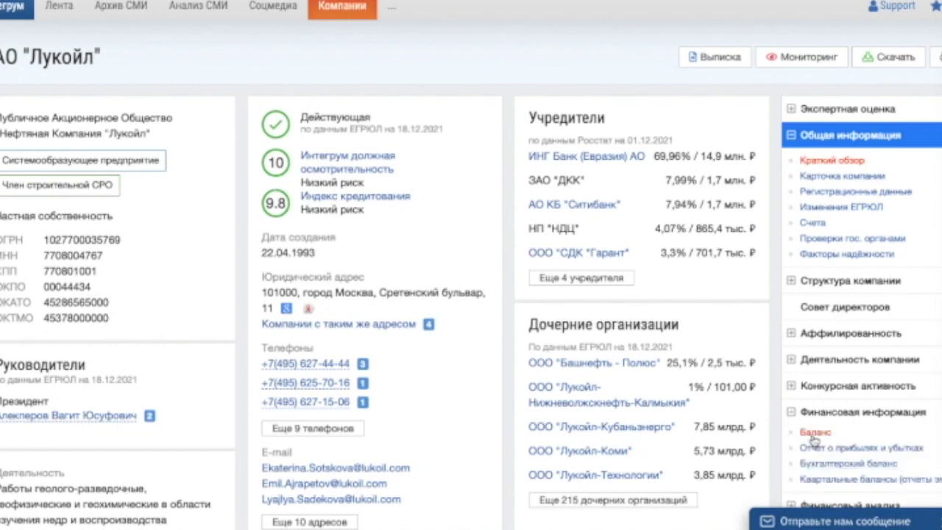
left_click(815, 433)
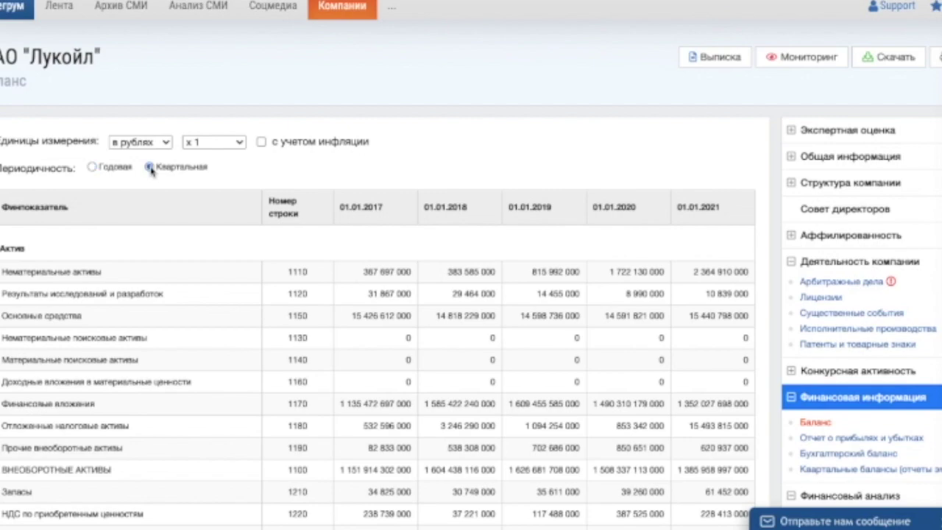
scroll(227, 346, "down", 3)
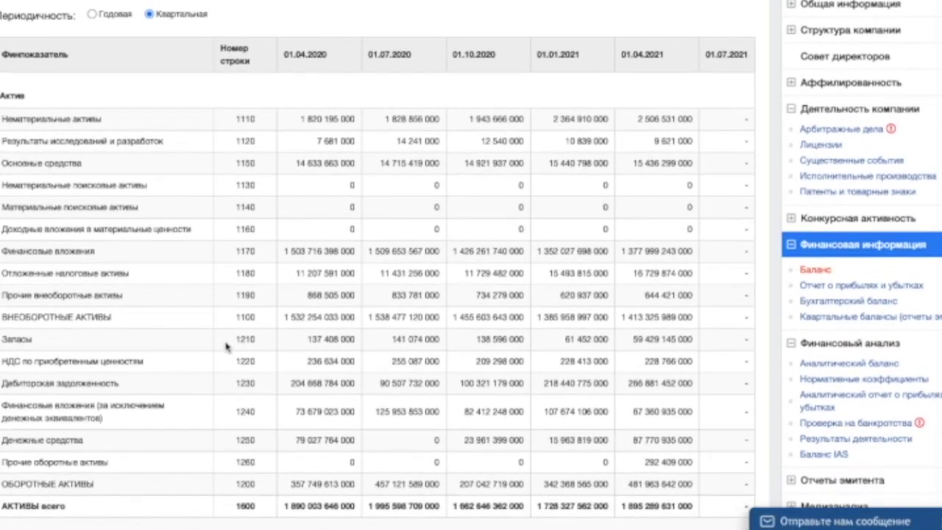
scroll(228, 347, "down", 4)
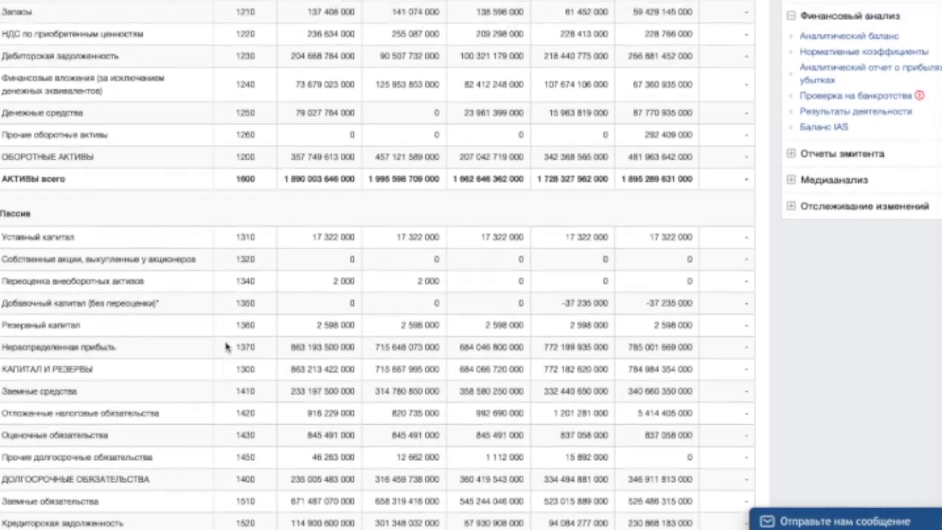
scroll(226, 347, "up", 6)
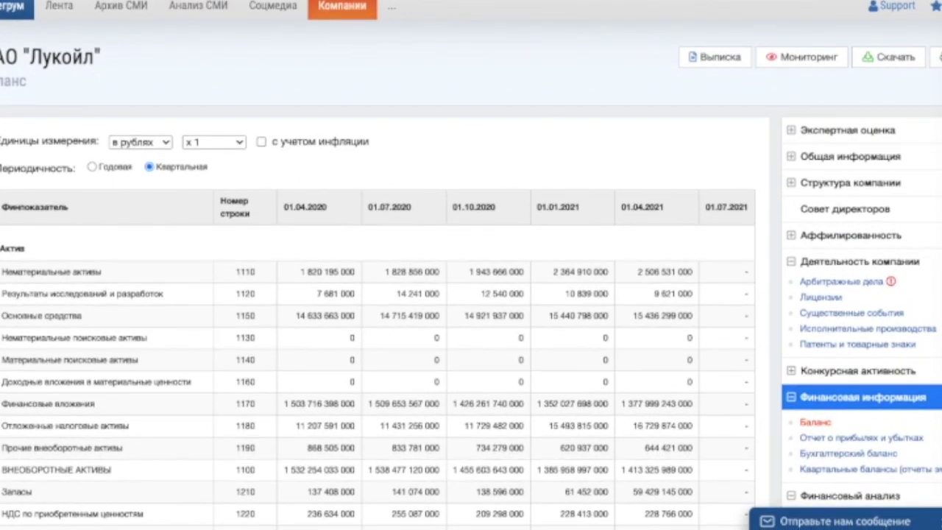
left_click(92, 166)
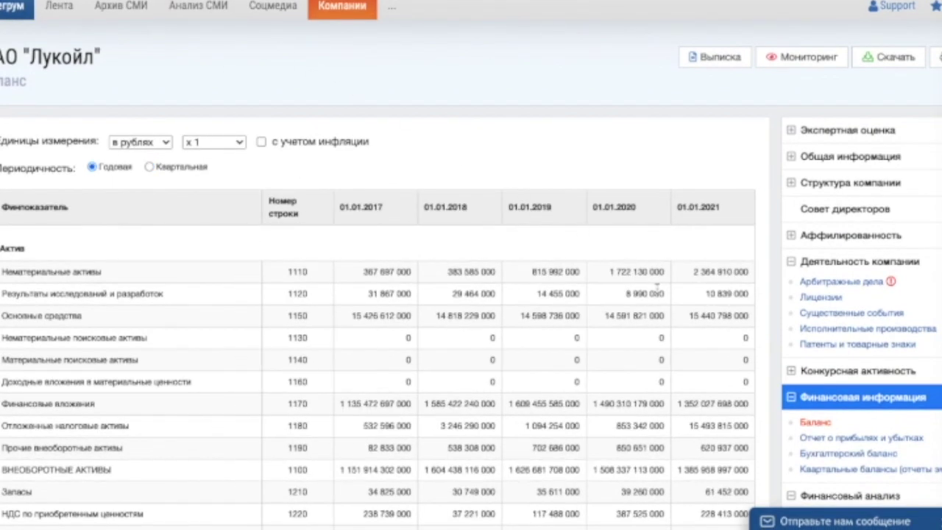
left_click(830, 438)
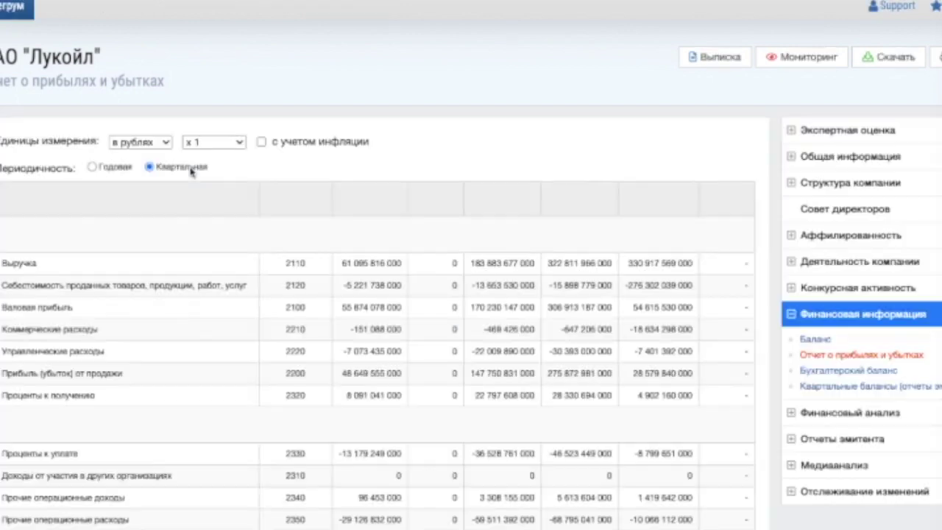
- Show Lukoil's profit and loss yearly and request a Сводный отчет as an MS Word file
left_click(91, 167)
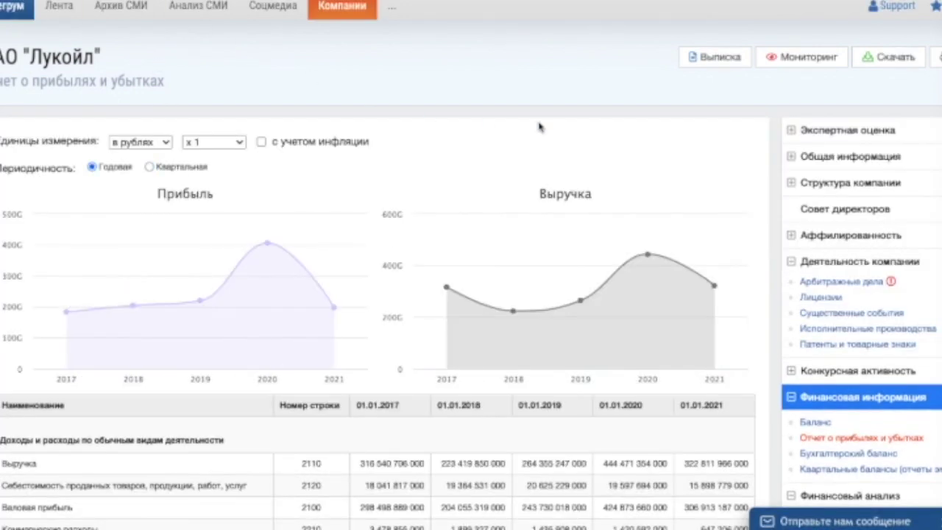
left_click(889, 65)
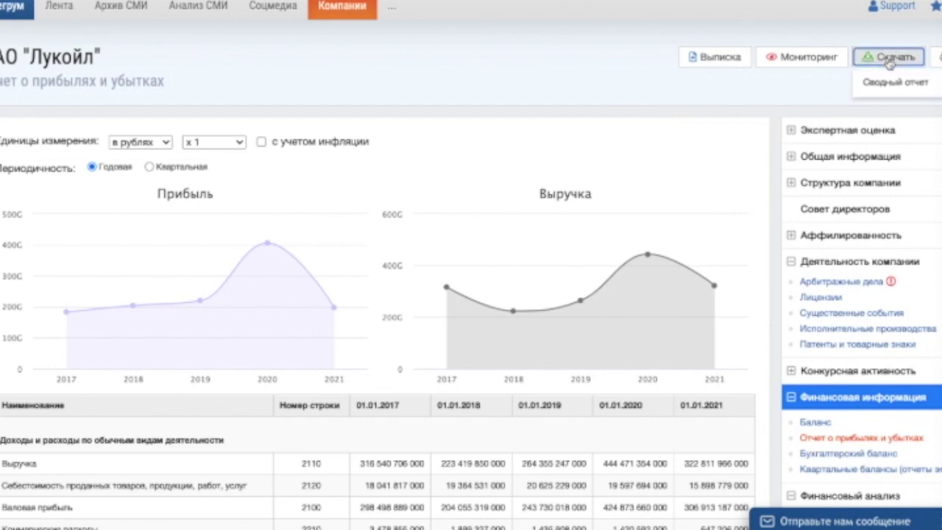
left_click(893, 86)
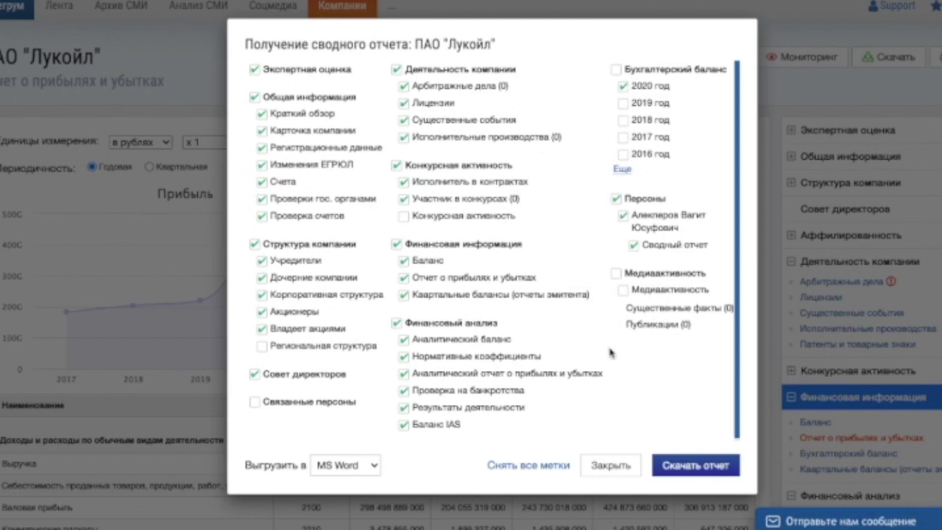
left_click(679, 465)
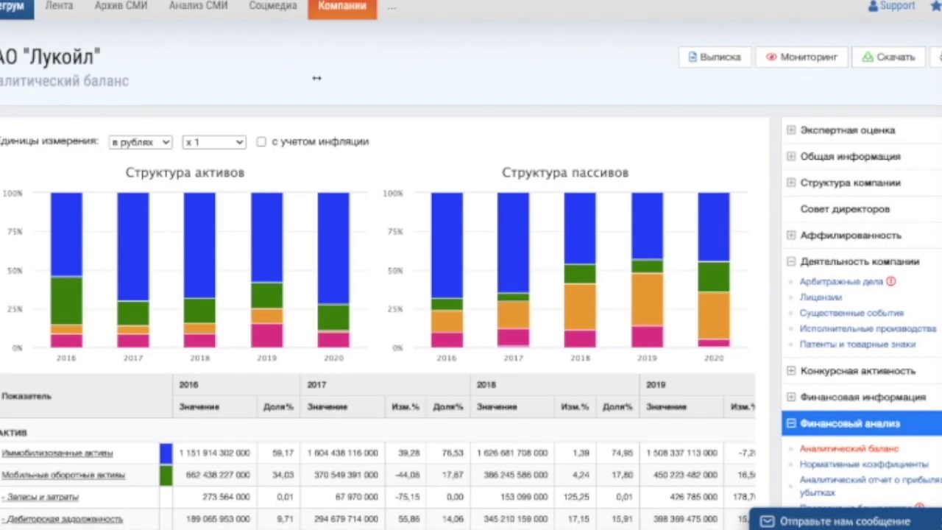
- Subscribe to Мониторинг for Lukoil and go to the Integrum Social Networks page
scroll(318, 83, "down", 4)
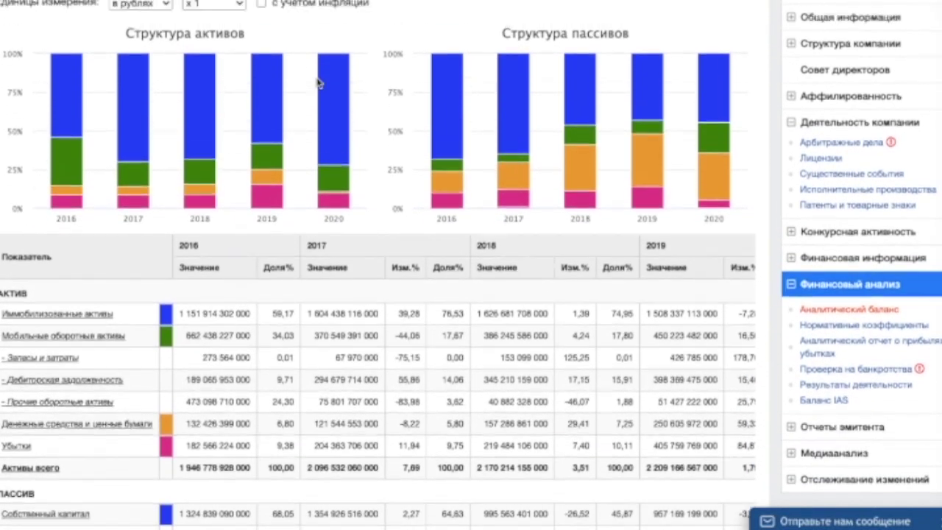
scroll(318, 83, "up", 5)
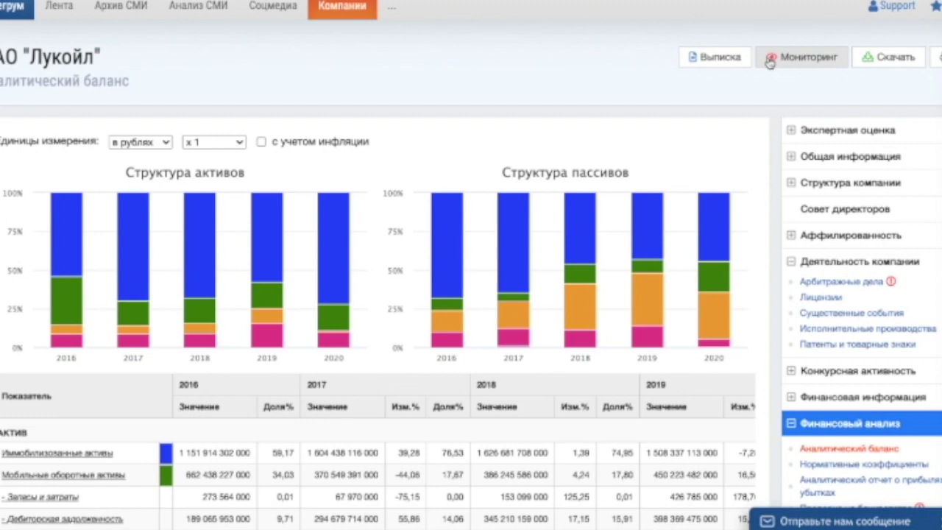
left_click(770, 58)
left_click(716, 57)
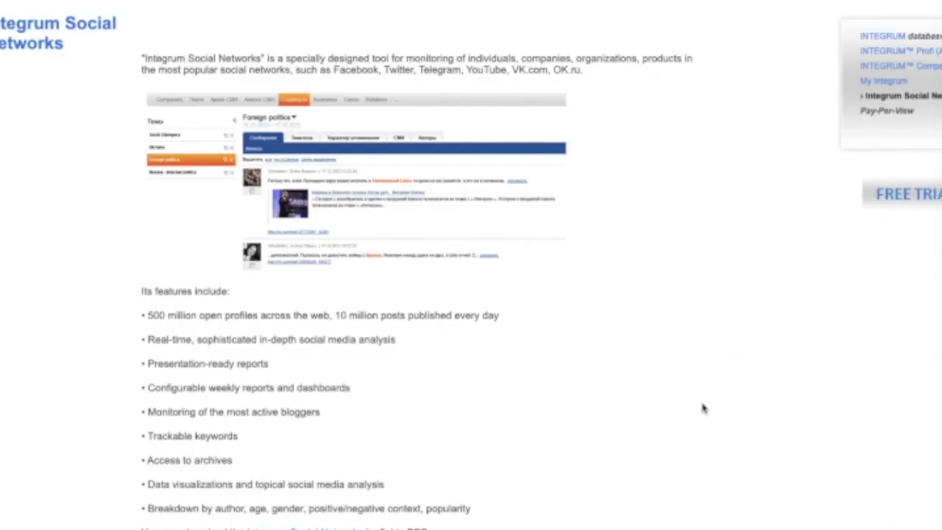
- Scroll the Coronavirus topic's social media message feed
scroll(703, 408, "down", 1)
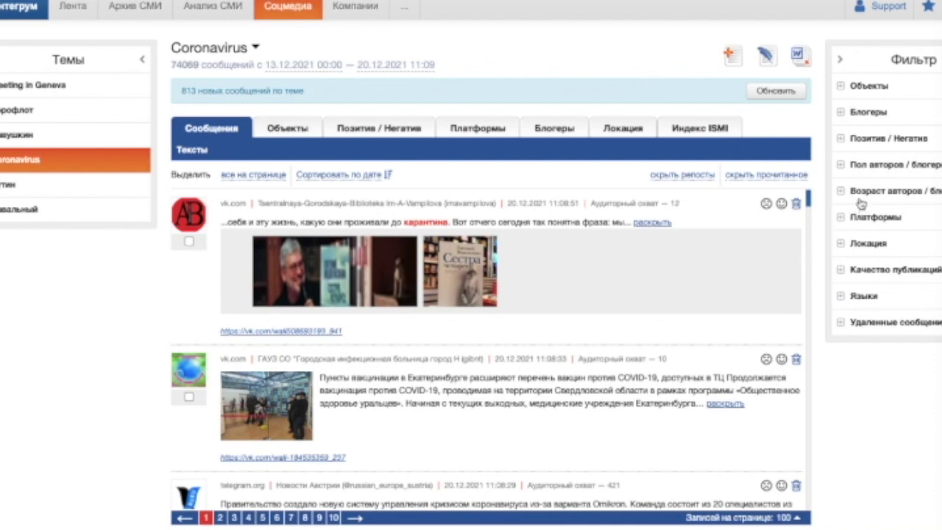
- Expand the Платформы and Объекты filters, view all tracked objects, and close without applying
left_click(842, 218)
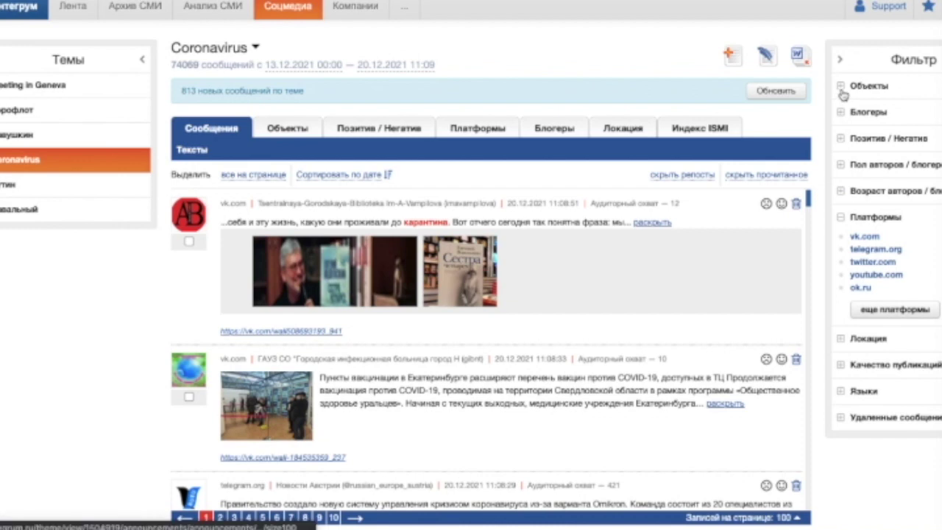
left_click(841, 86)
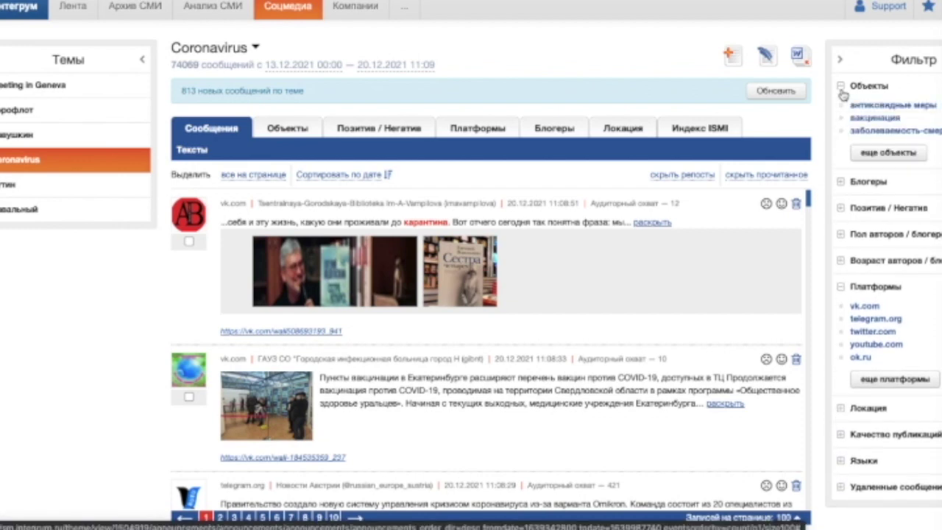
left_click(891, 154)
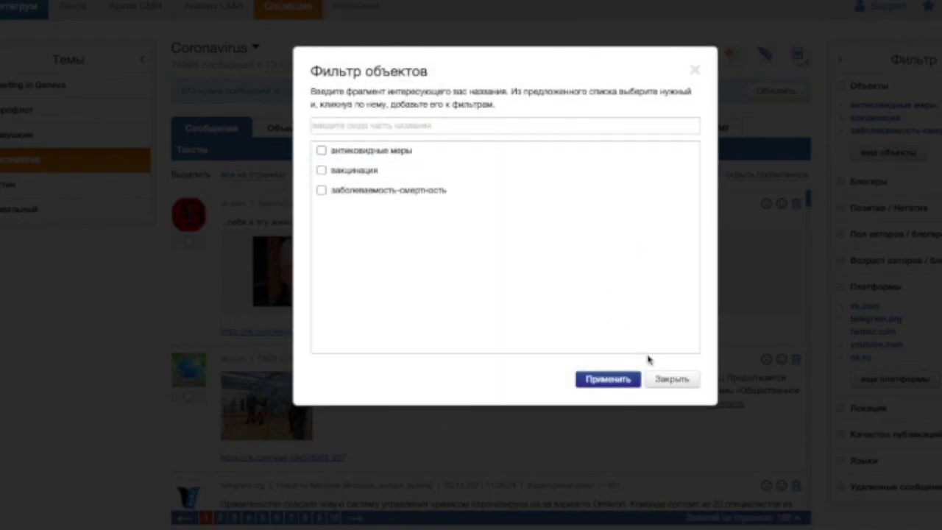
left_click(672, 379)
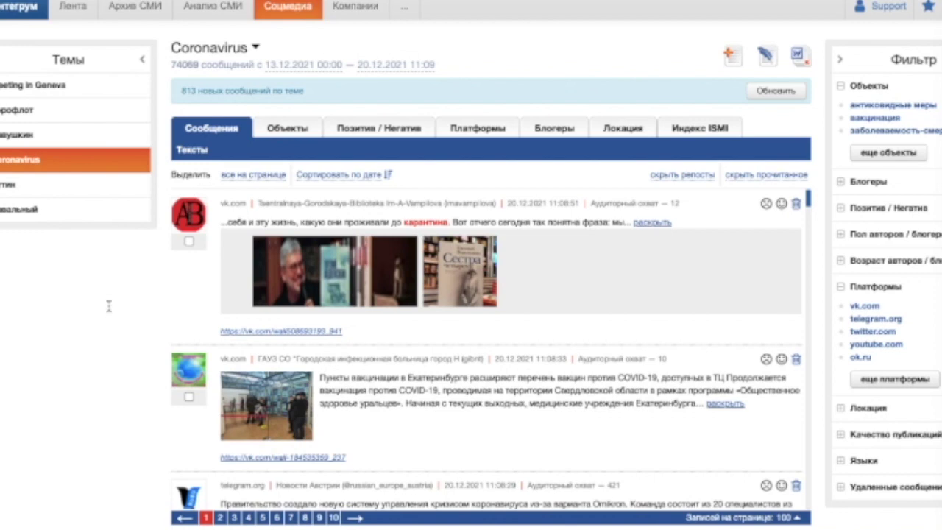
mouse_move(105, 162)
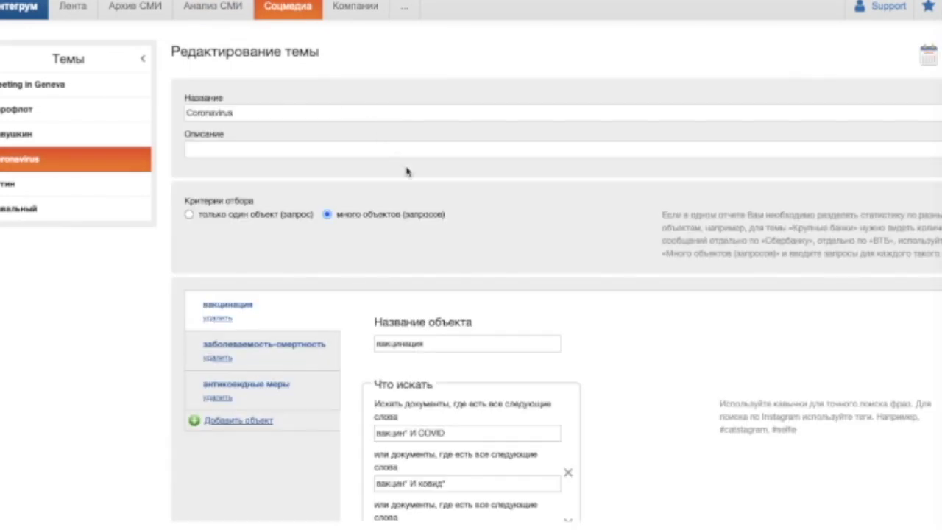
- Scroll through the Coronavirus topic's Редактирование темы object definitions and search terms
scroll(406, 170, "down", 3)
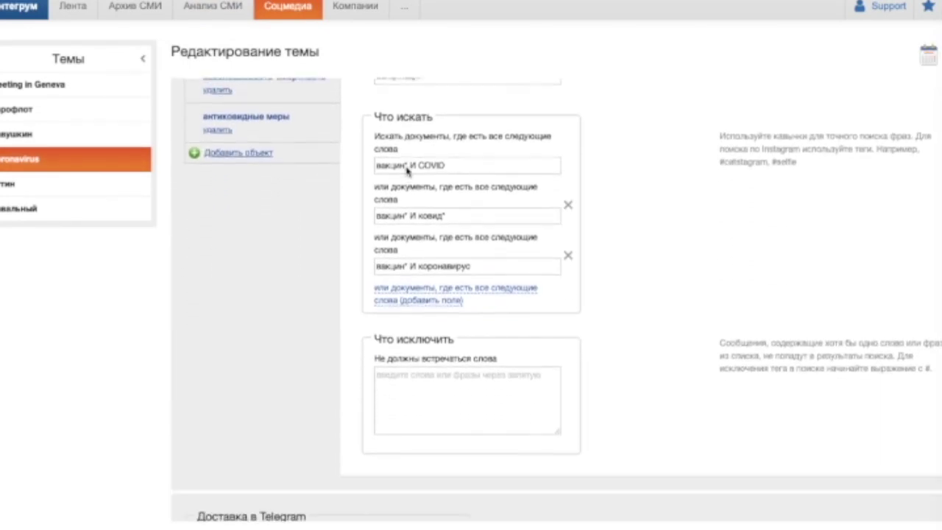
scroll(406, 171, "up", 2)
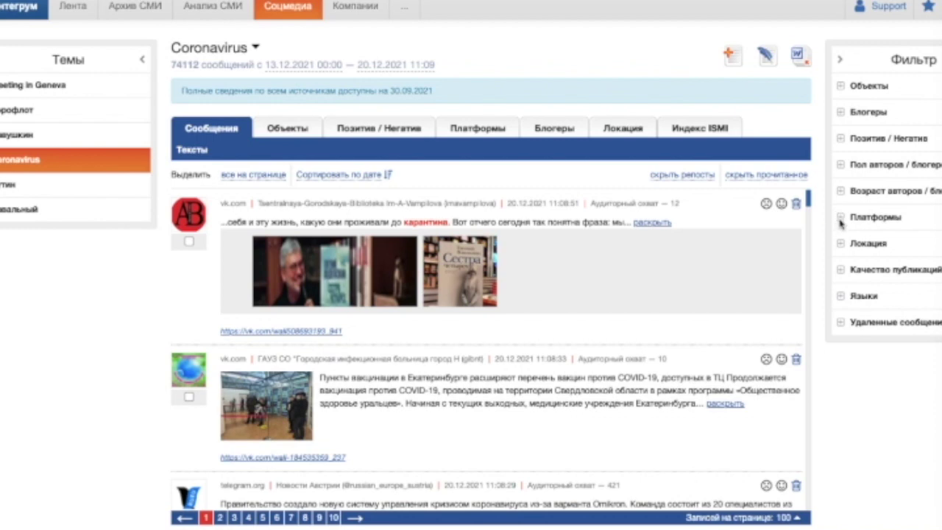
- Chart the Coronavirus objects as a daily dynamics line graph, then open the Локация breakdown
left_click(841, 140)
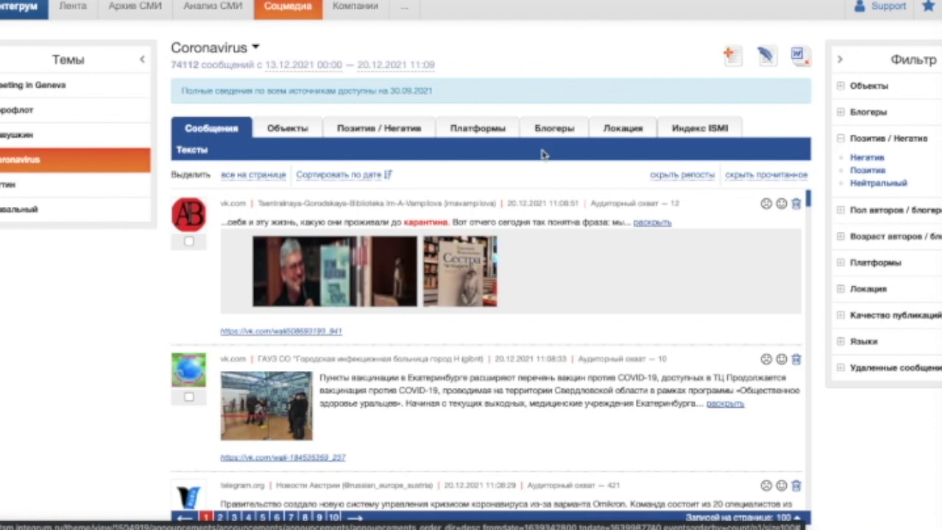
left_click(278, 138)
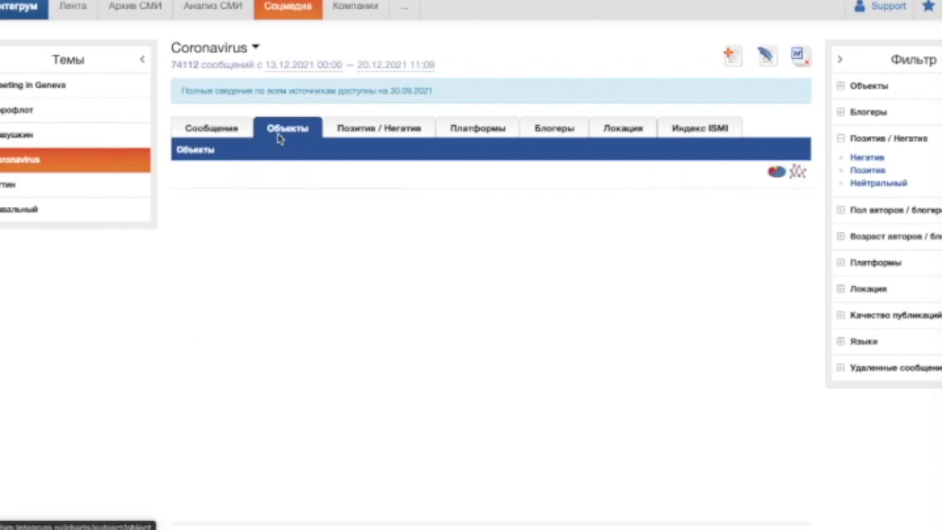
mouse_move(387, 315)
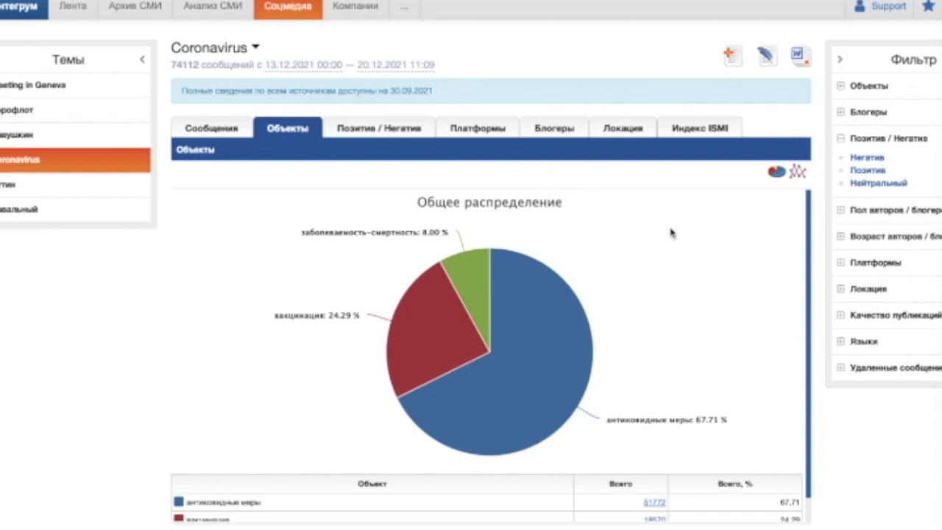
left_click(802, 173)
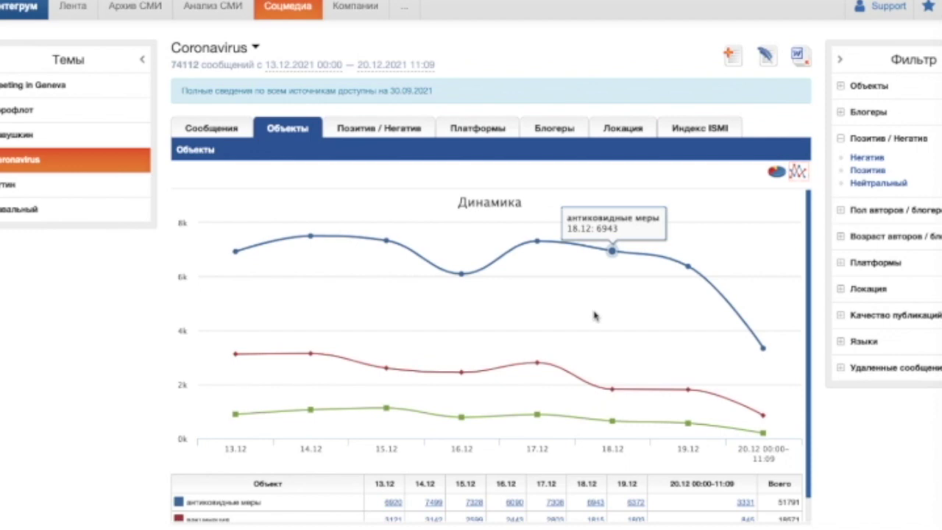
scroll(595, 316, "down", 1)
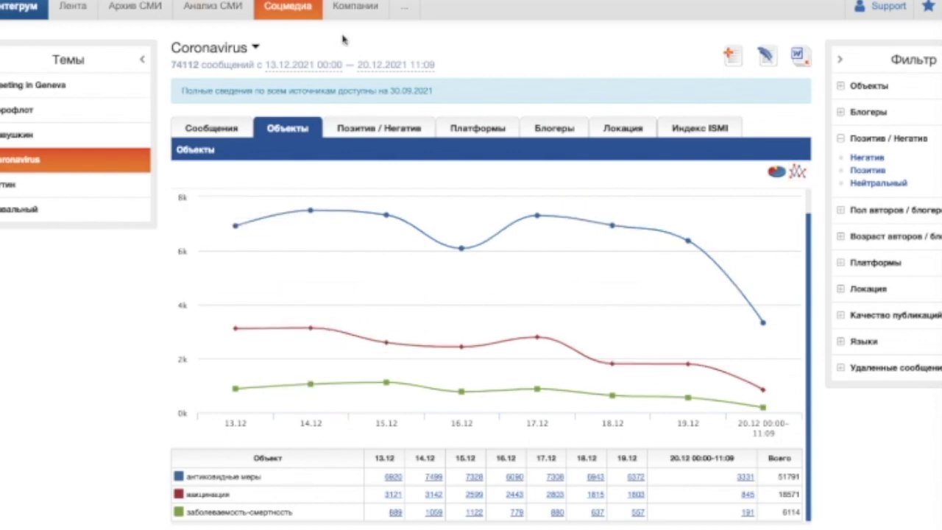
left_click(620, 129)
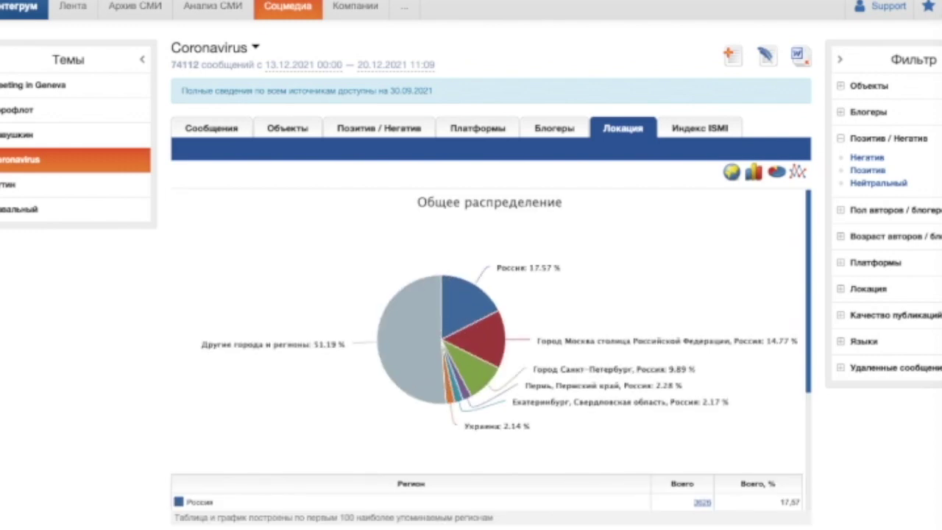
- Map Coronavirus posts by Russian region, then switch the map to countries worldwide (Мир)
mouse_move(482, 338)
left_click(732, 172)
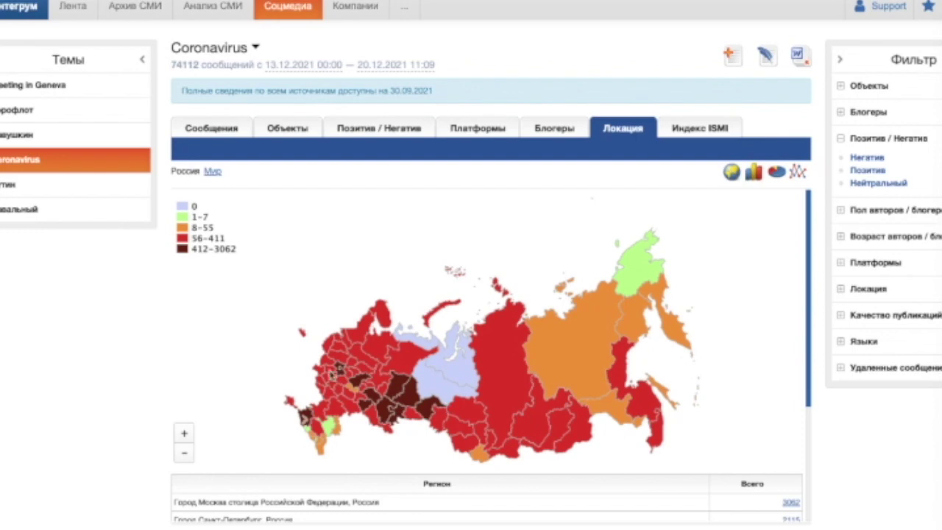
left_click(213, 175)
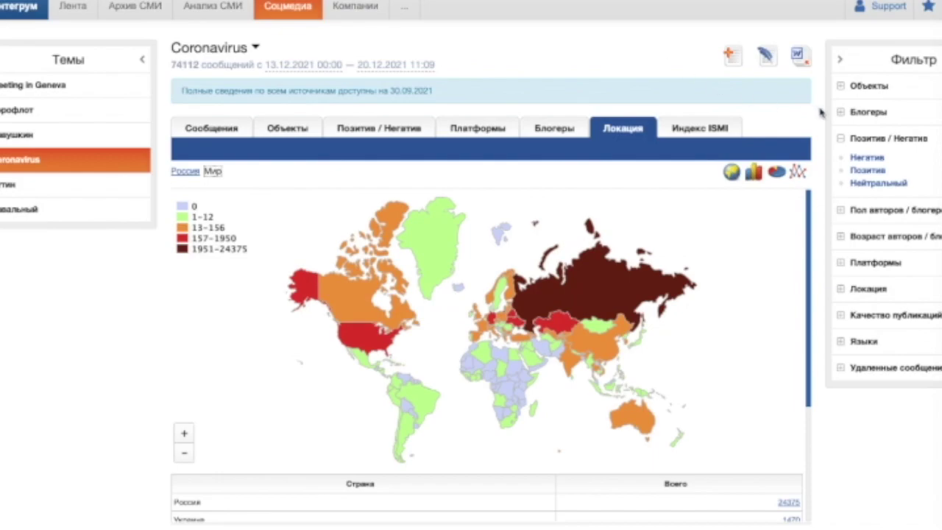
- Open the Сохранить отчет dialog to export the Coronavirus topic with up to 100 message texts in MS Word
left_click(798, 56)
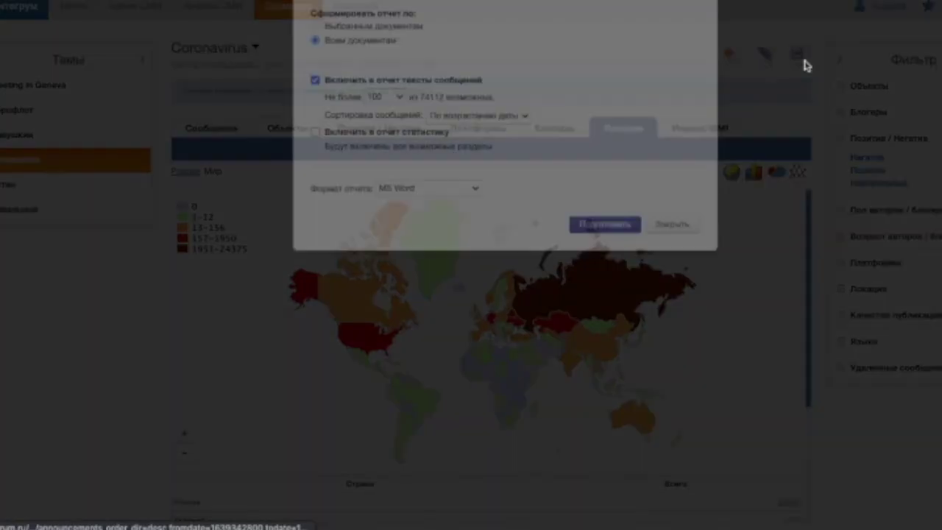